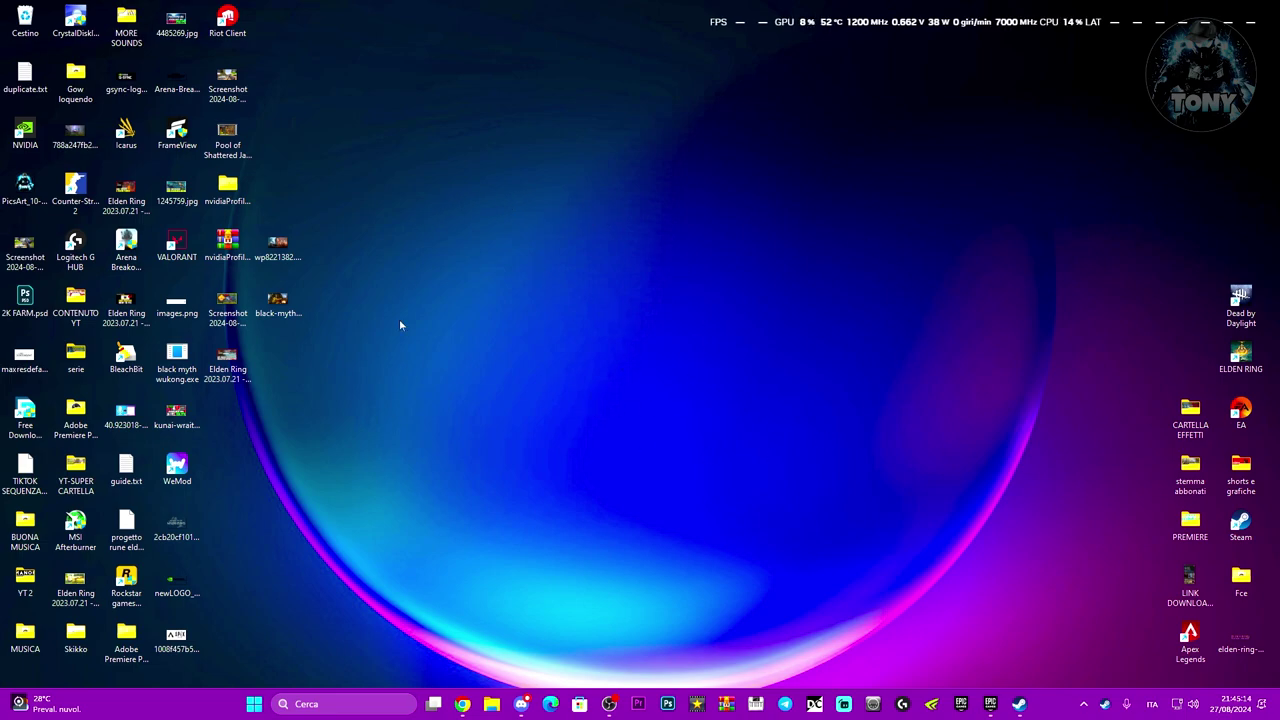
Open Device Manager (Gestione dispositivi) and expand the display adapters category, Schede video.
right_click(253, 712)
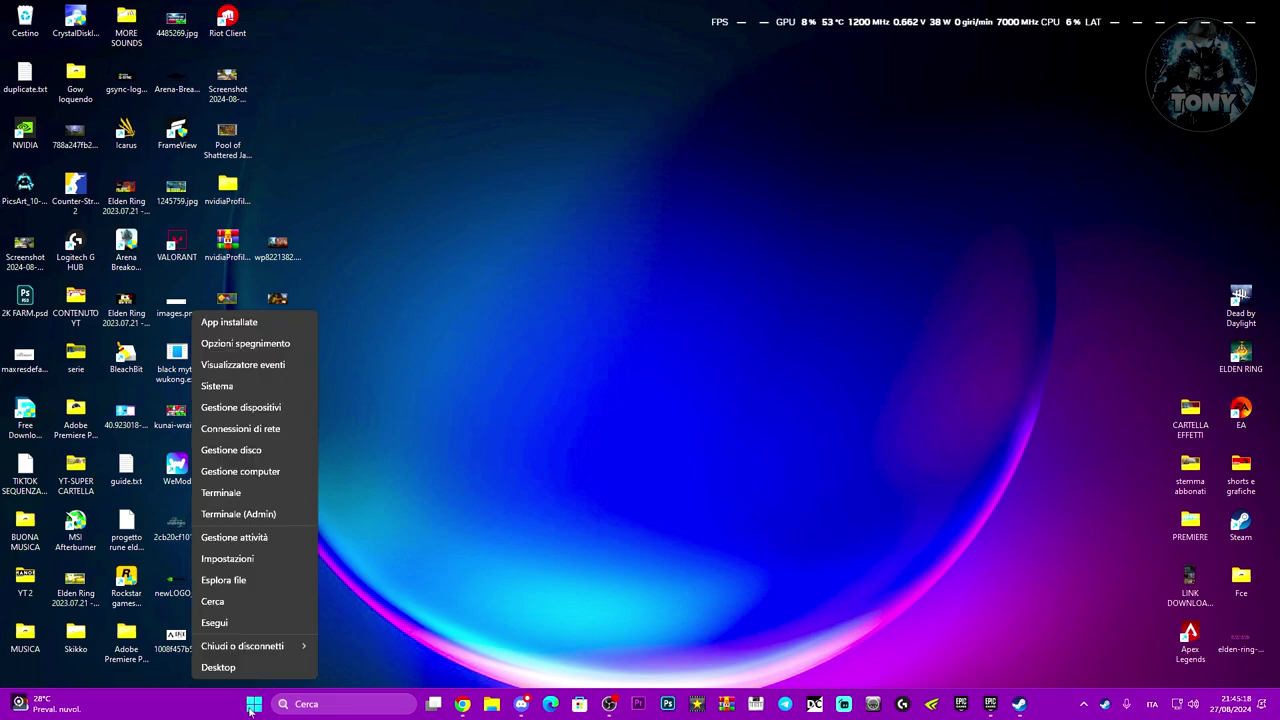
left_click(225, 409)
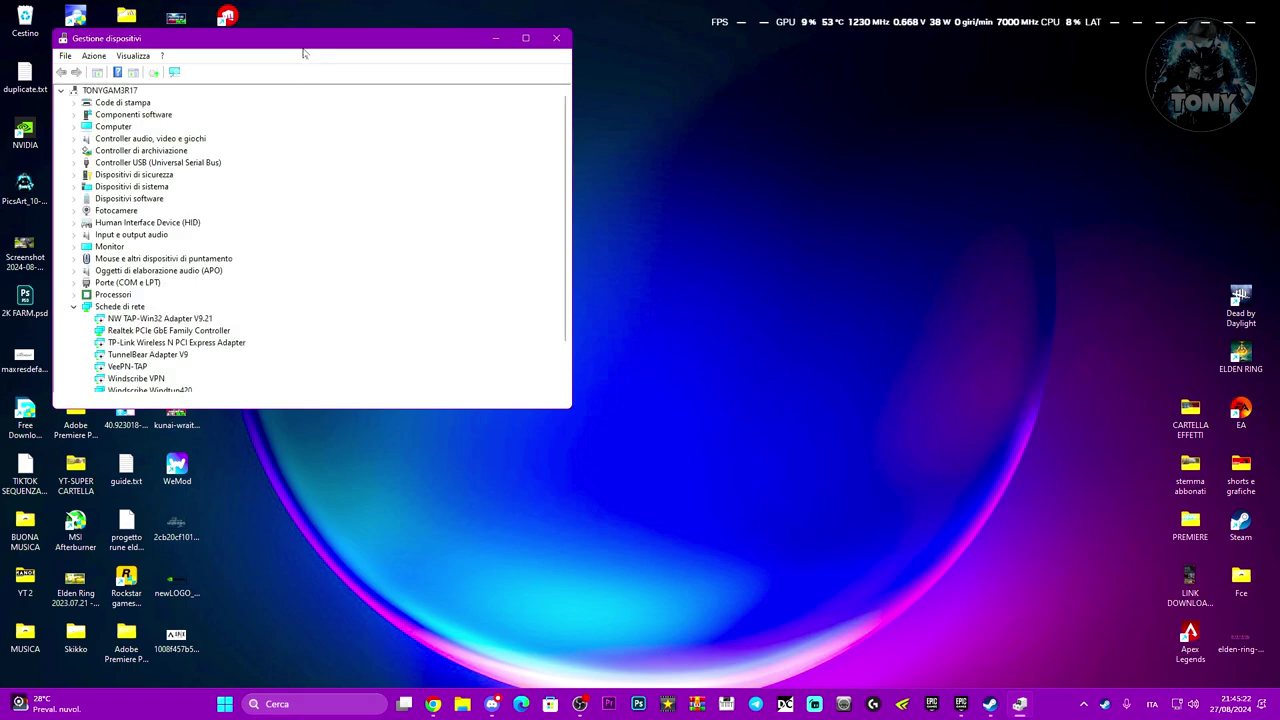
left_click_drag(319, 46, 646, 71)
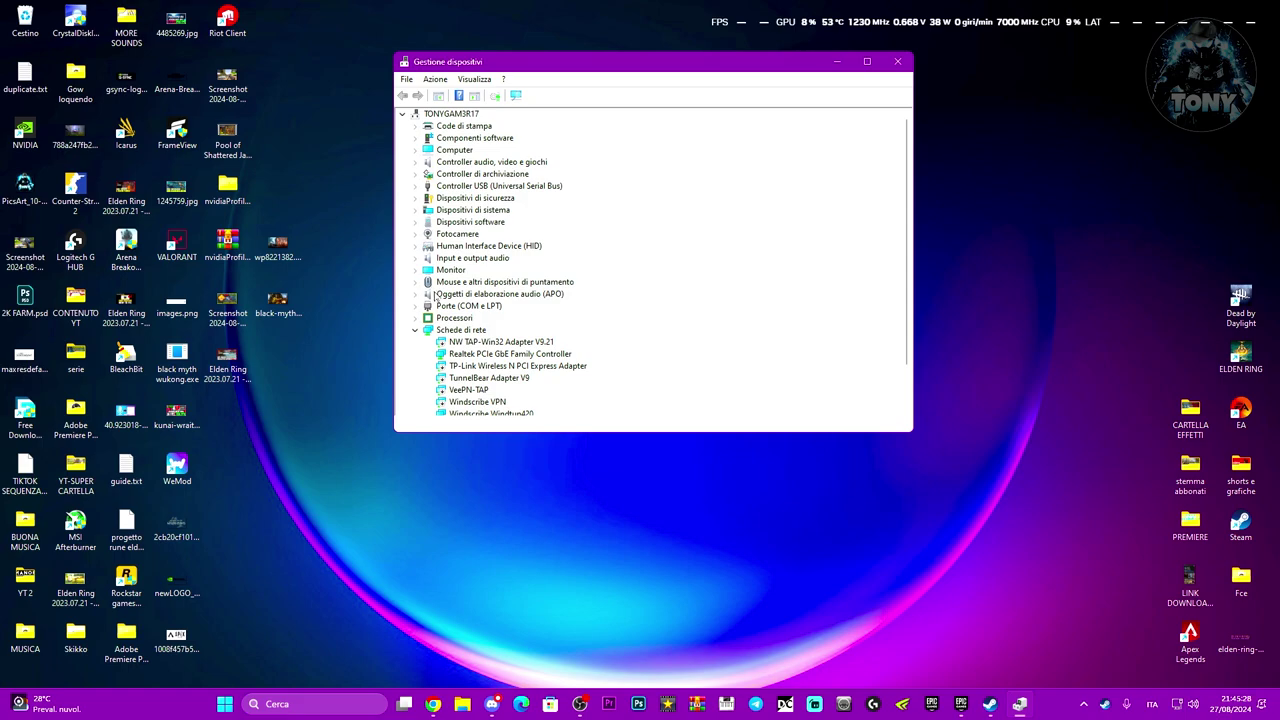
scroll(434, 294, "down", 2)
left_click(420, 383)
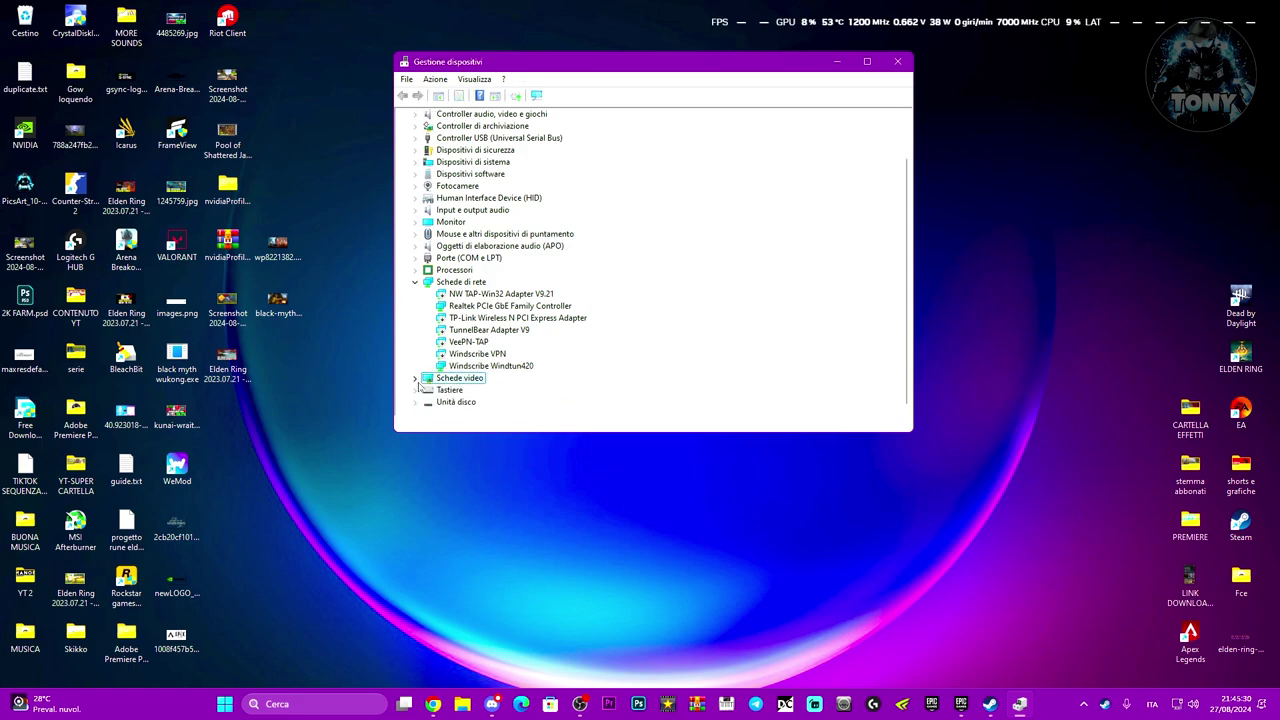
left_click(418, 381)
View the drivers available on the computer for the NVIDIA GeForce GTX 1660 SUPER, select its entry, and close the update wizard and Device Manager without installing.
left_click(494, 391)
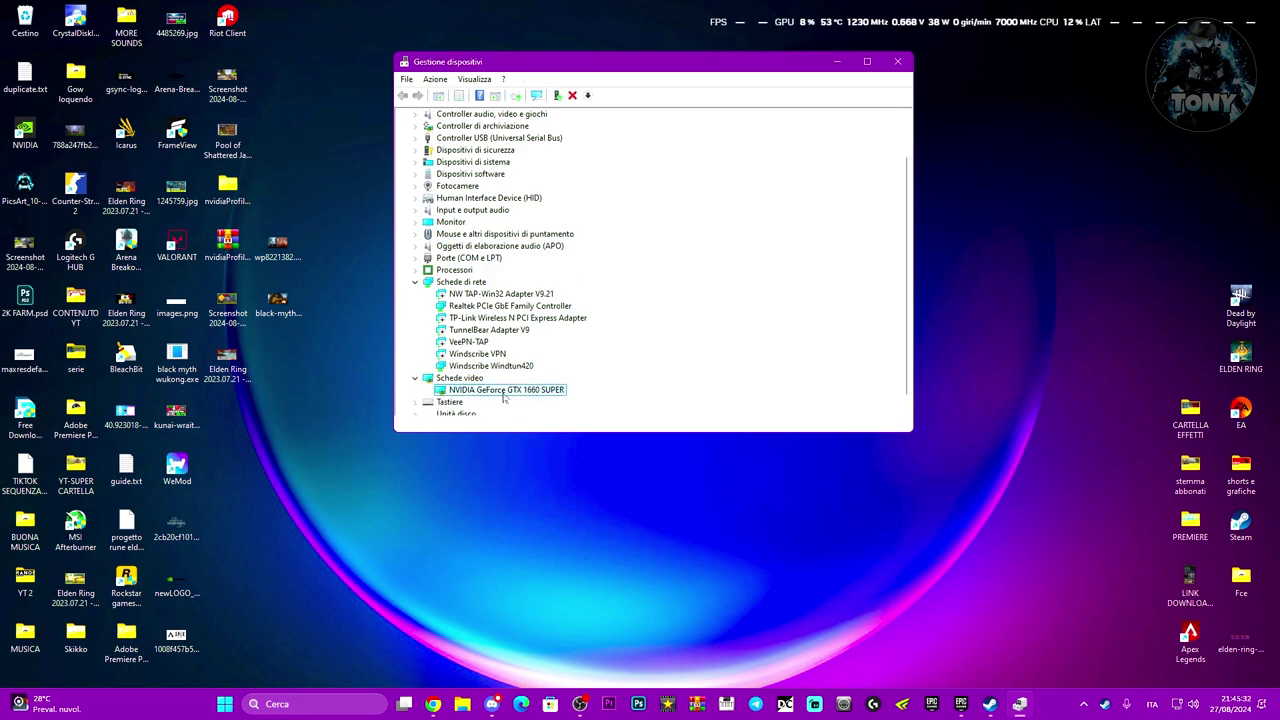
right_click(504, 396)
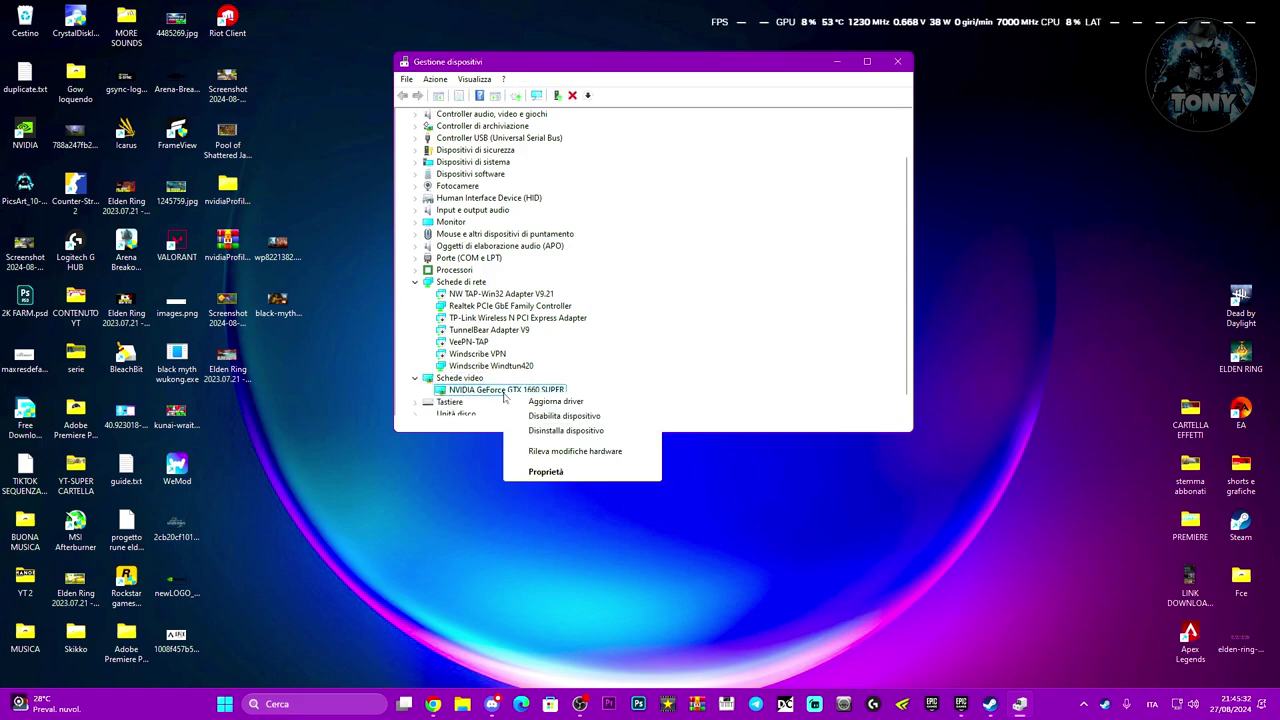
left_click(556, 402)
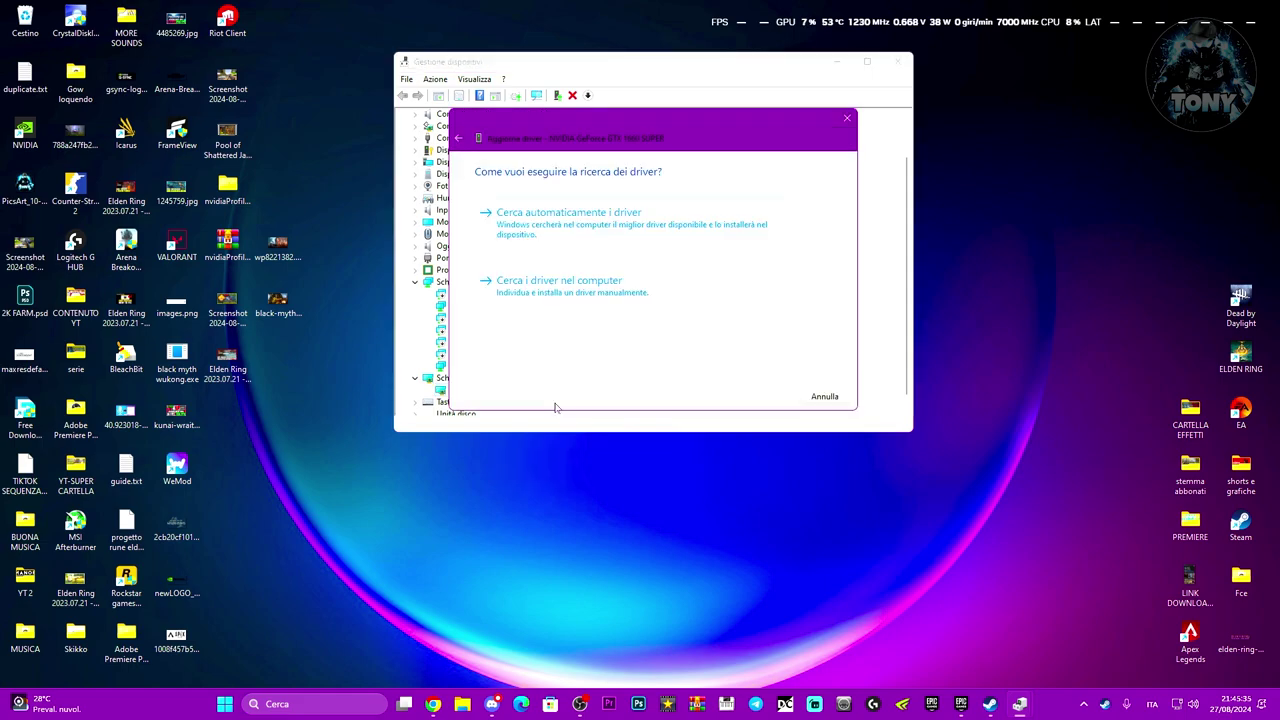
left_click(552, 288)
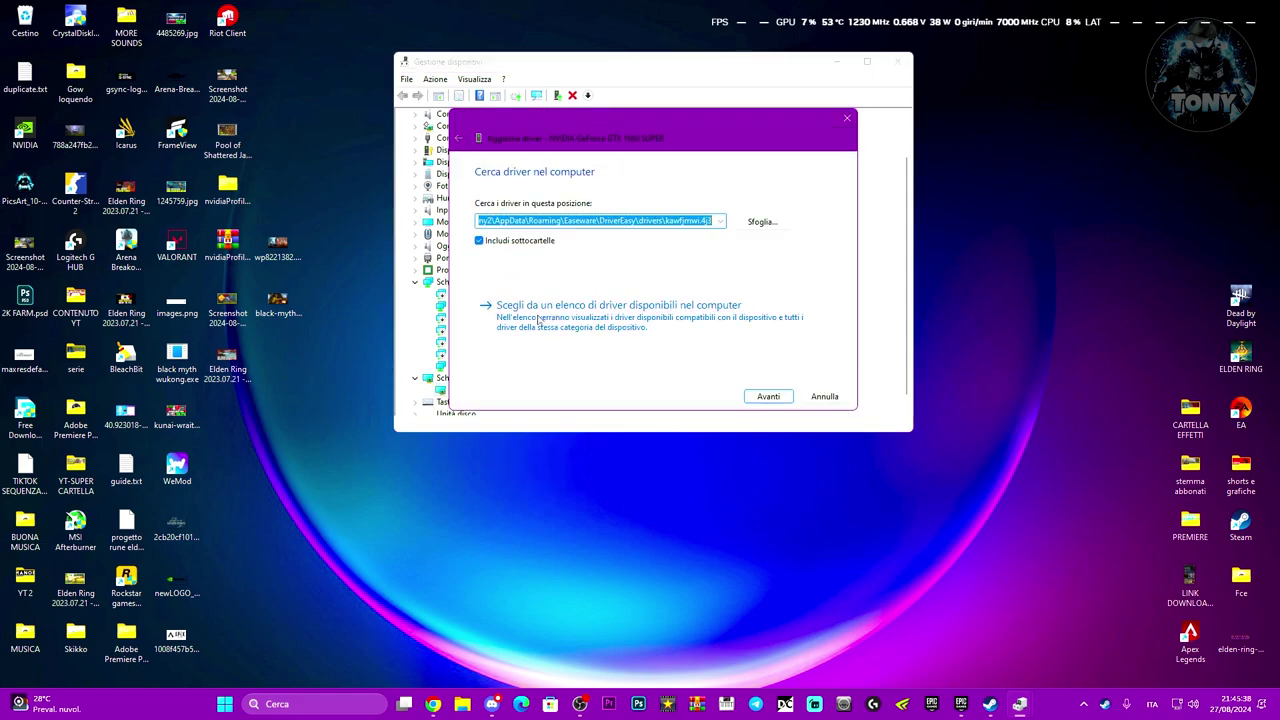
left_click(540, 318)
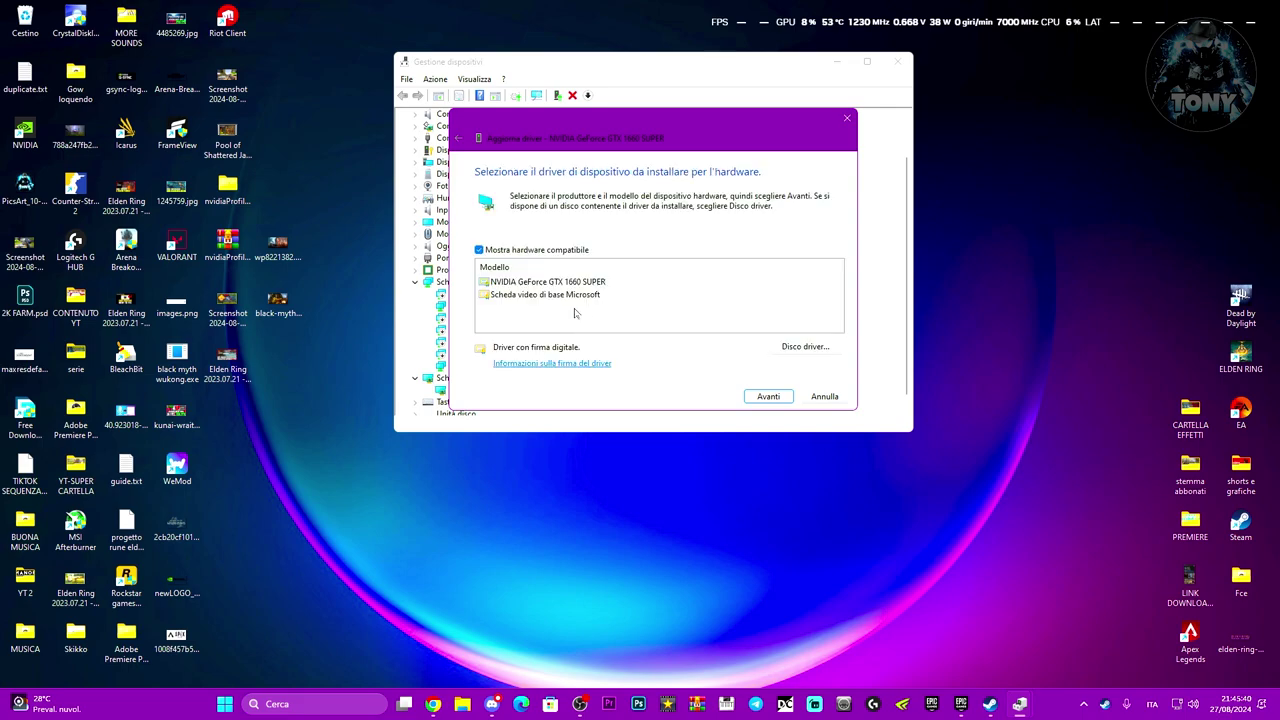
left_click(573, 286)
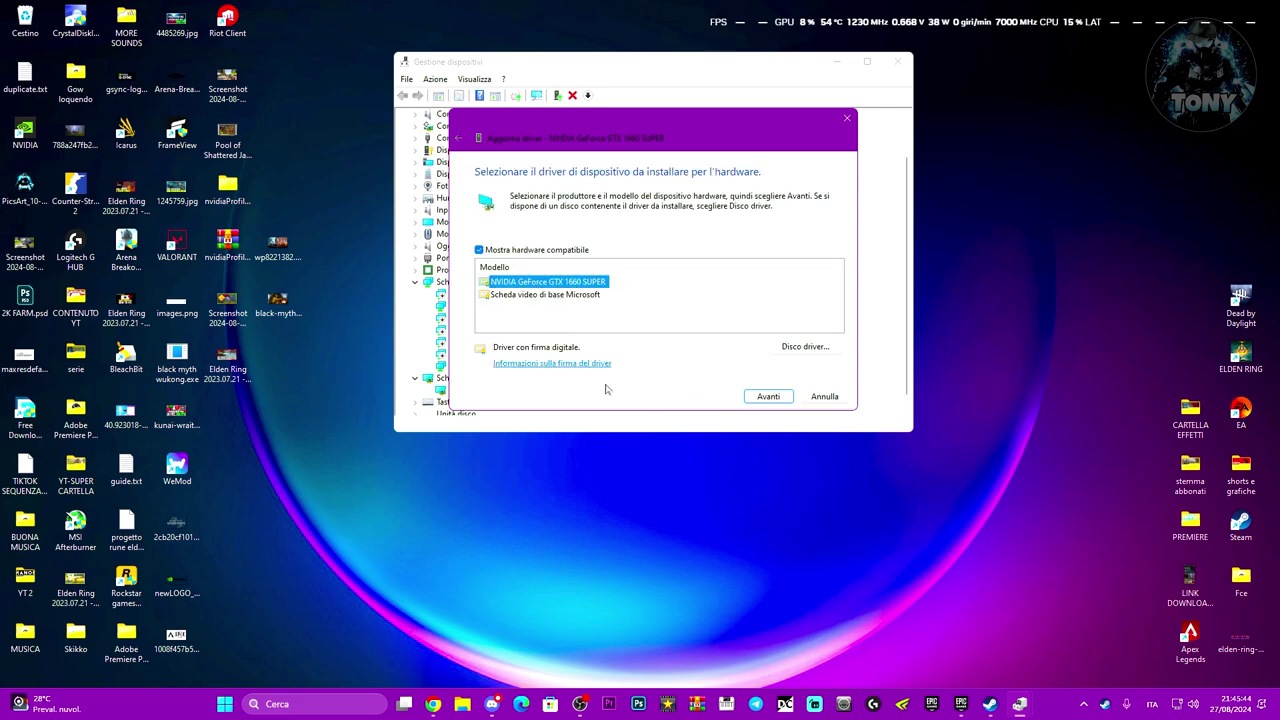
left_click(847, 118)
left_click(897, 63)
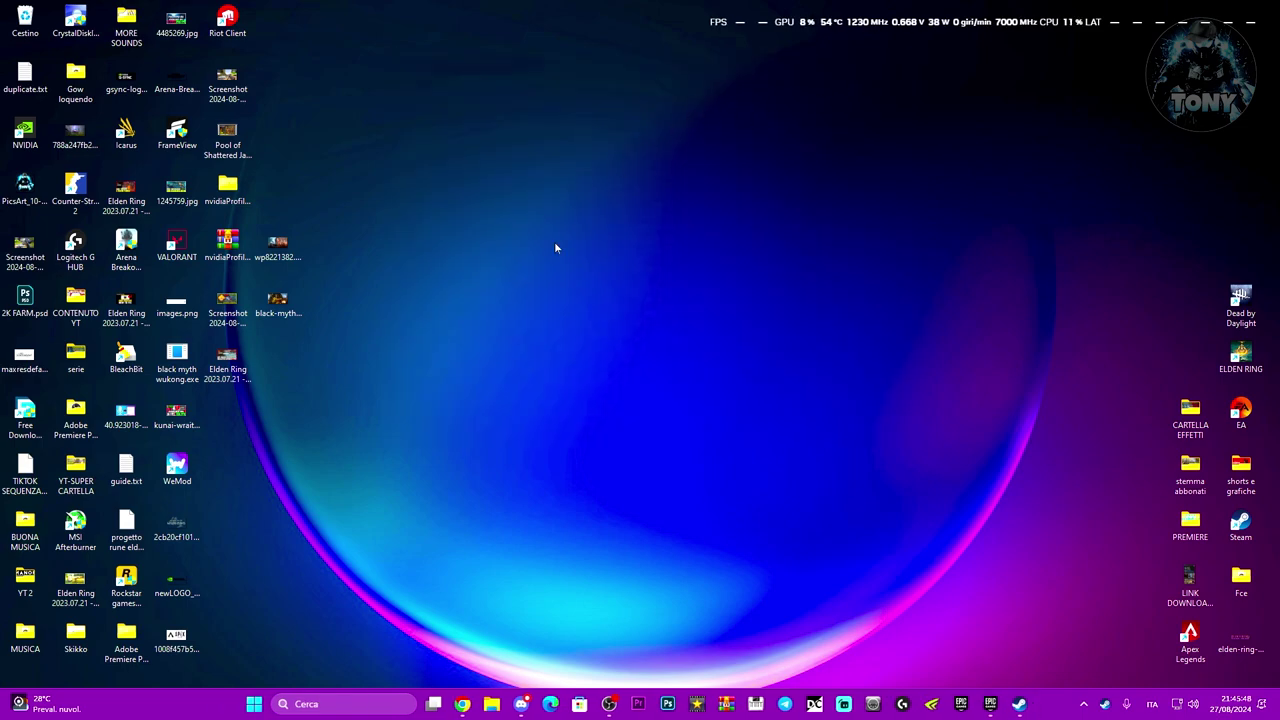
Launch the Run dialog (Esegui) and open the %appdata% folder with it.
left_click(345, 704)
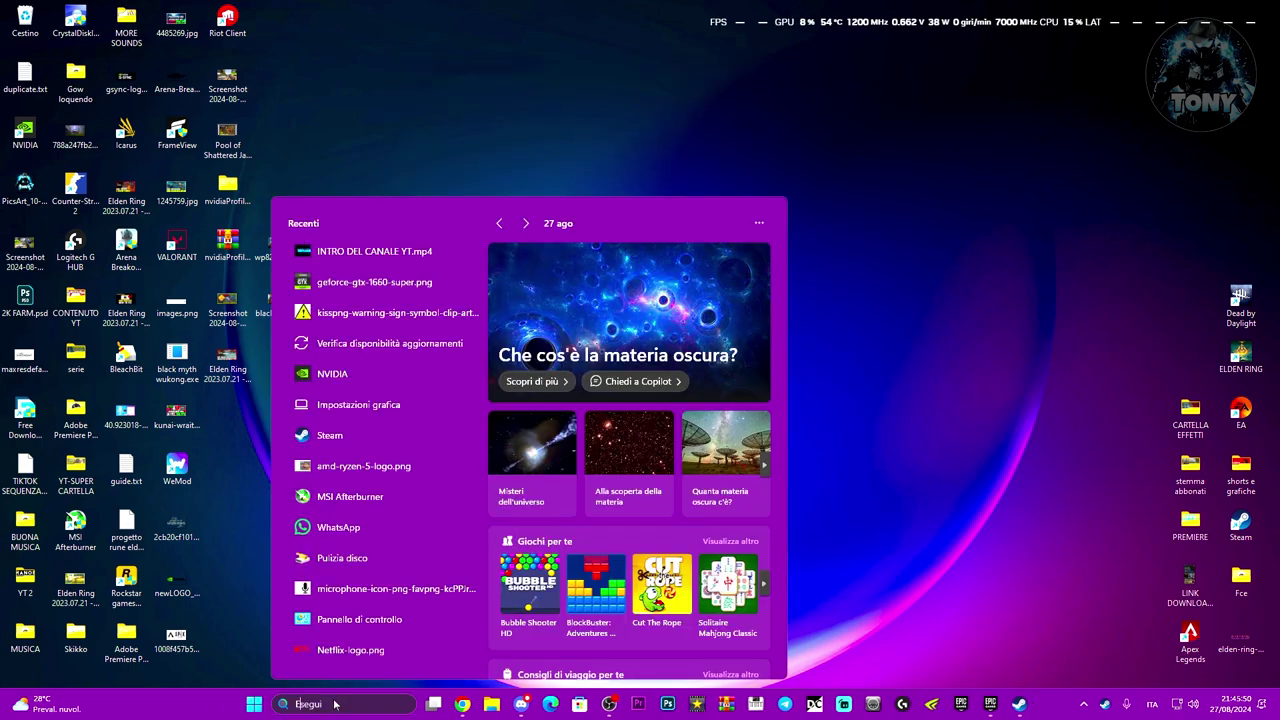
type("ESEgui")
left_click(333, 298)
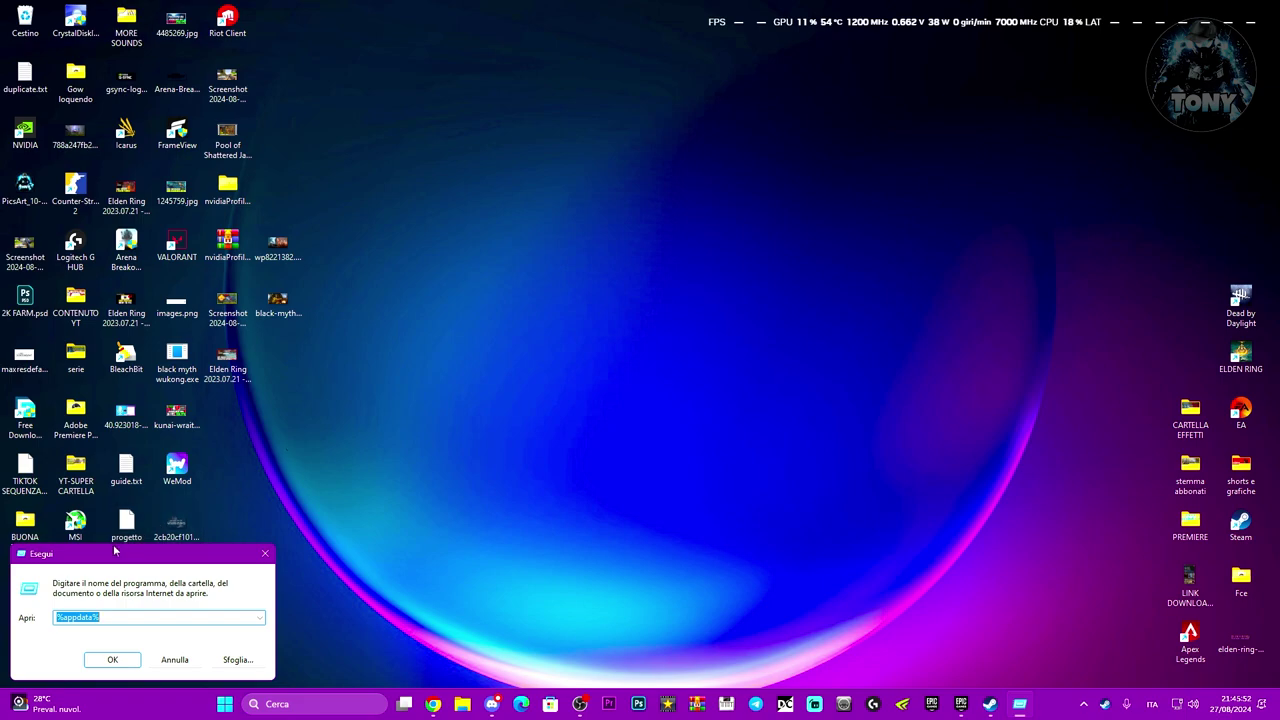
left_click_drag(114, 552, 606, 314)
type("%appdata%")
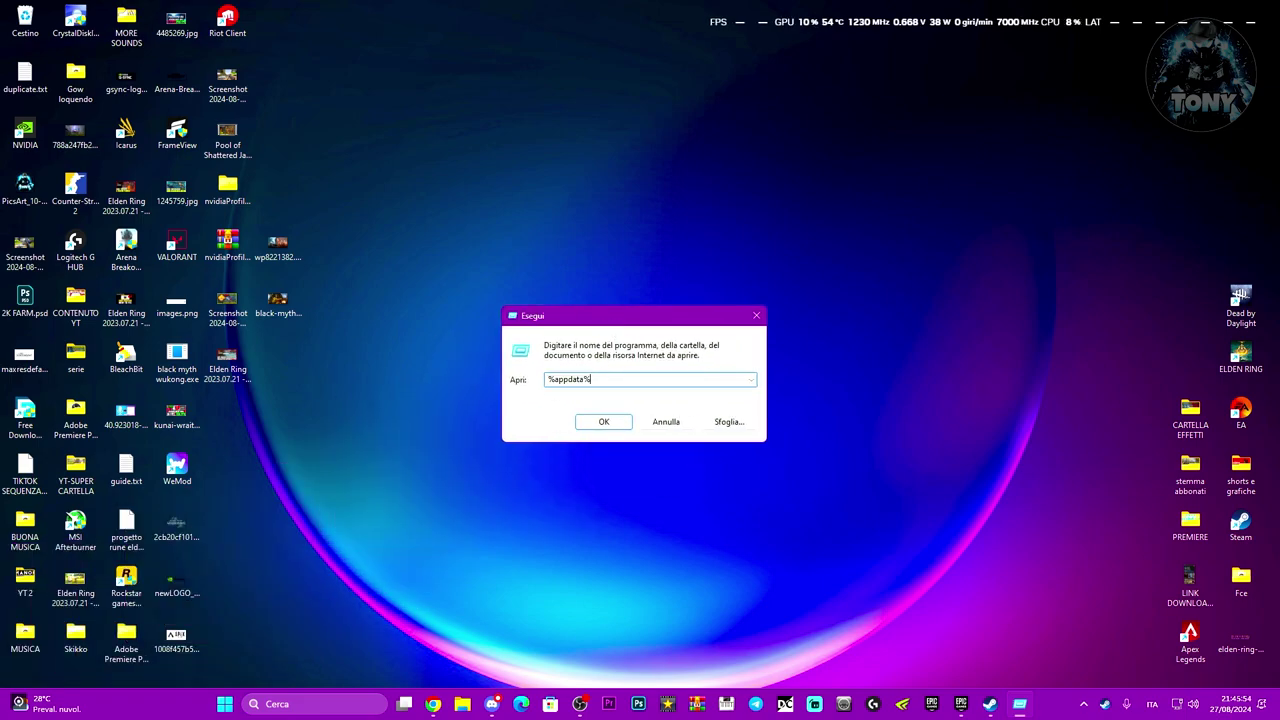
key("ctrl+a")
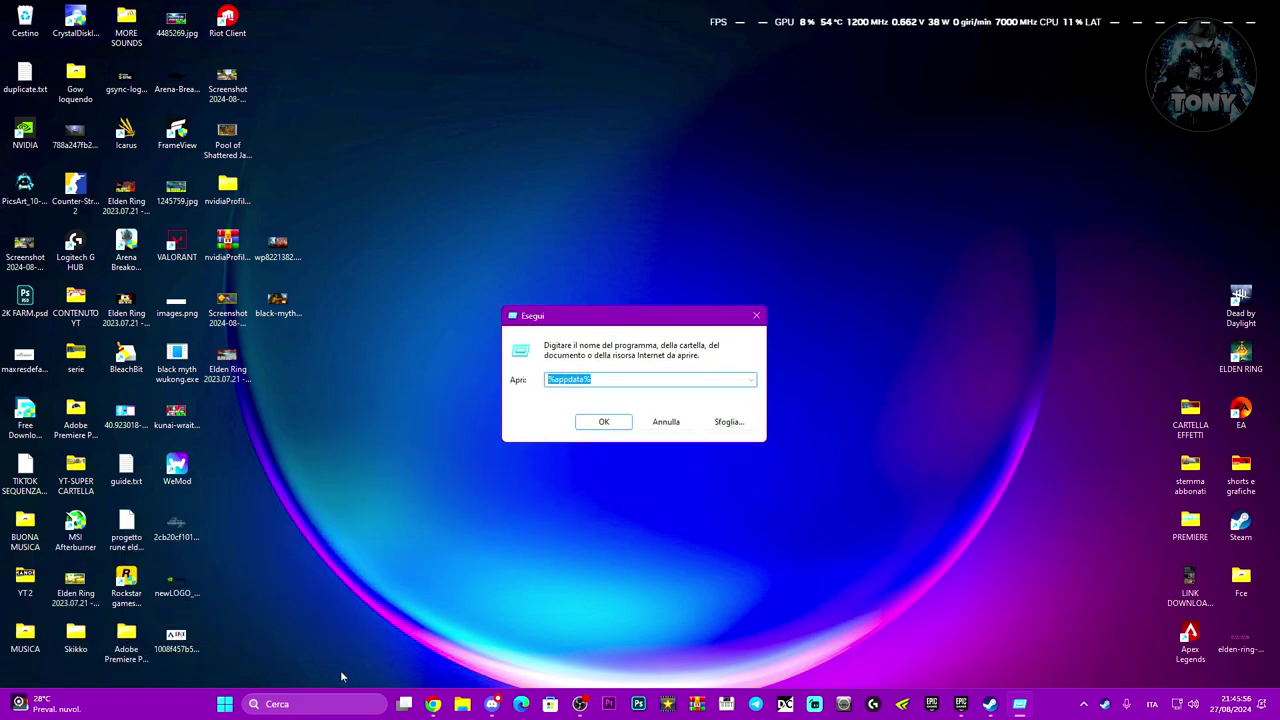
key("End")
left_click(603, 422)
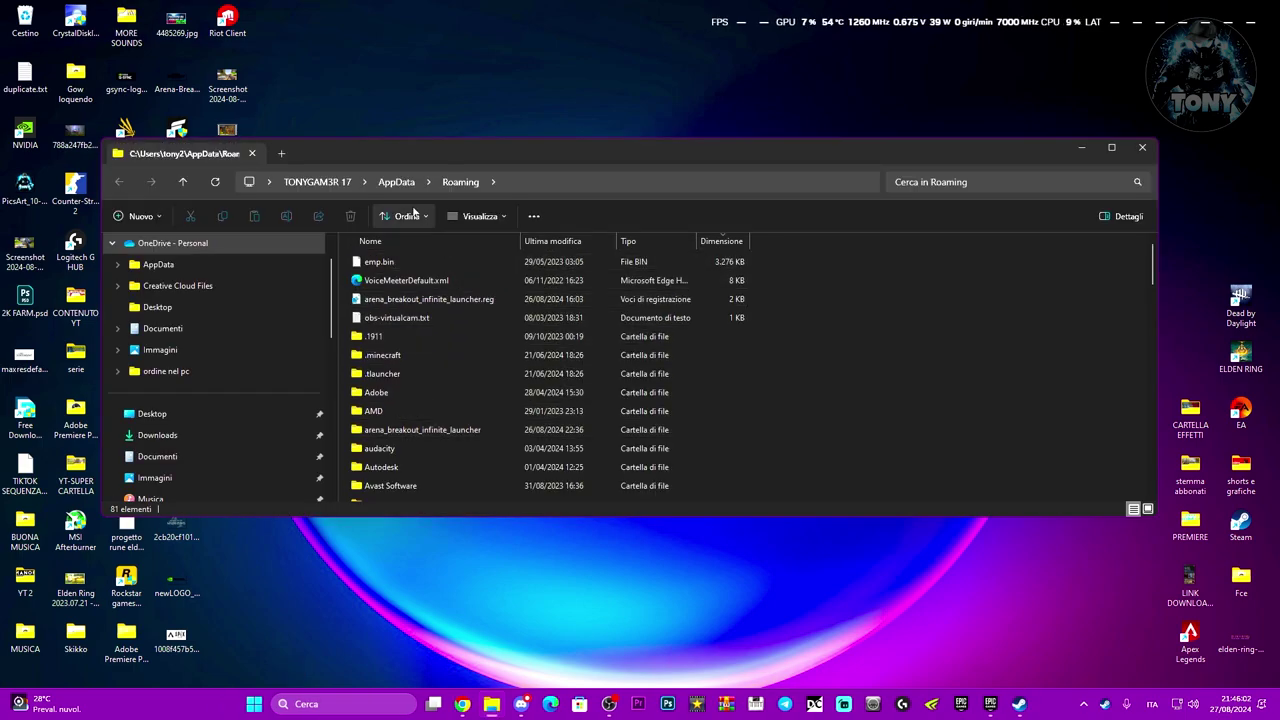
Go up to AppData, look through the game and program folders inside Local, and close the window.
left_click(402, 188)
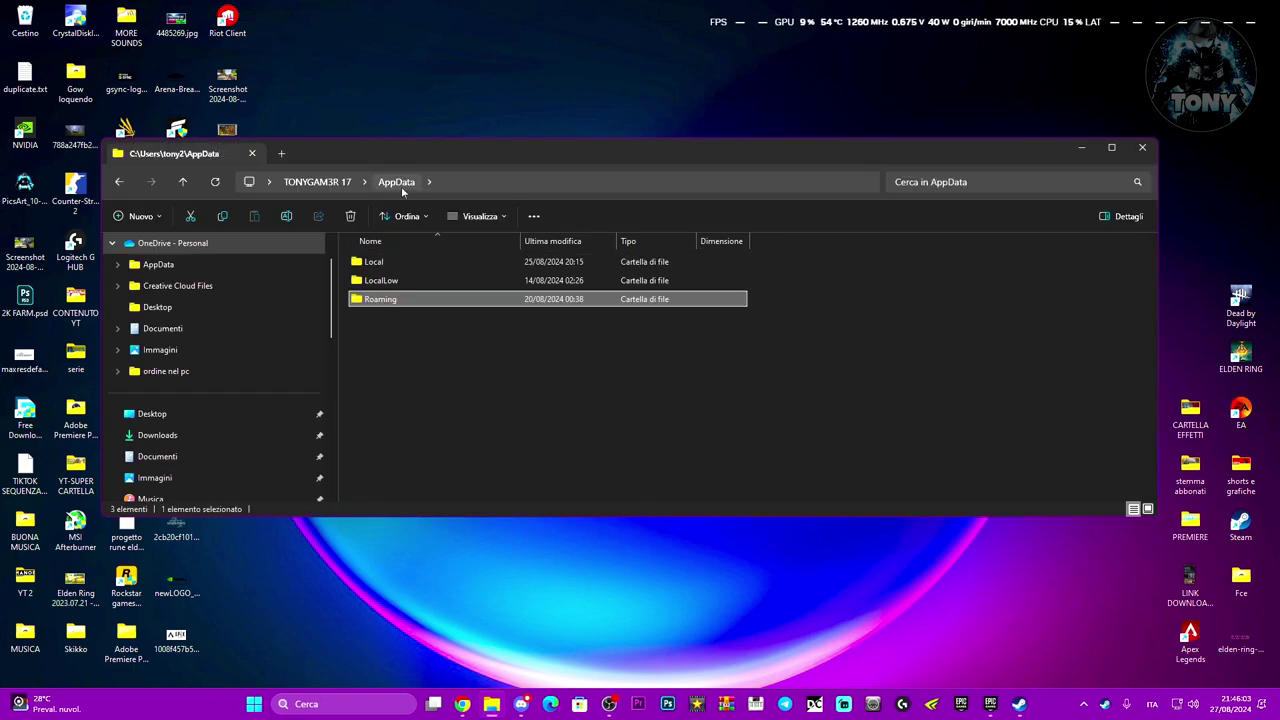
double_click(408, 266)
left_click_drag(537, 149, 574, 101)
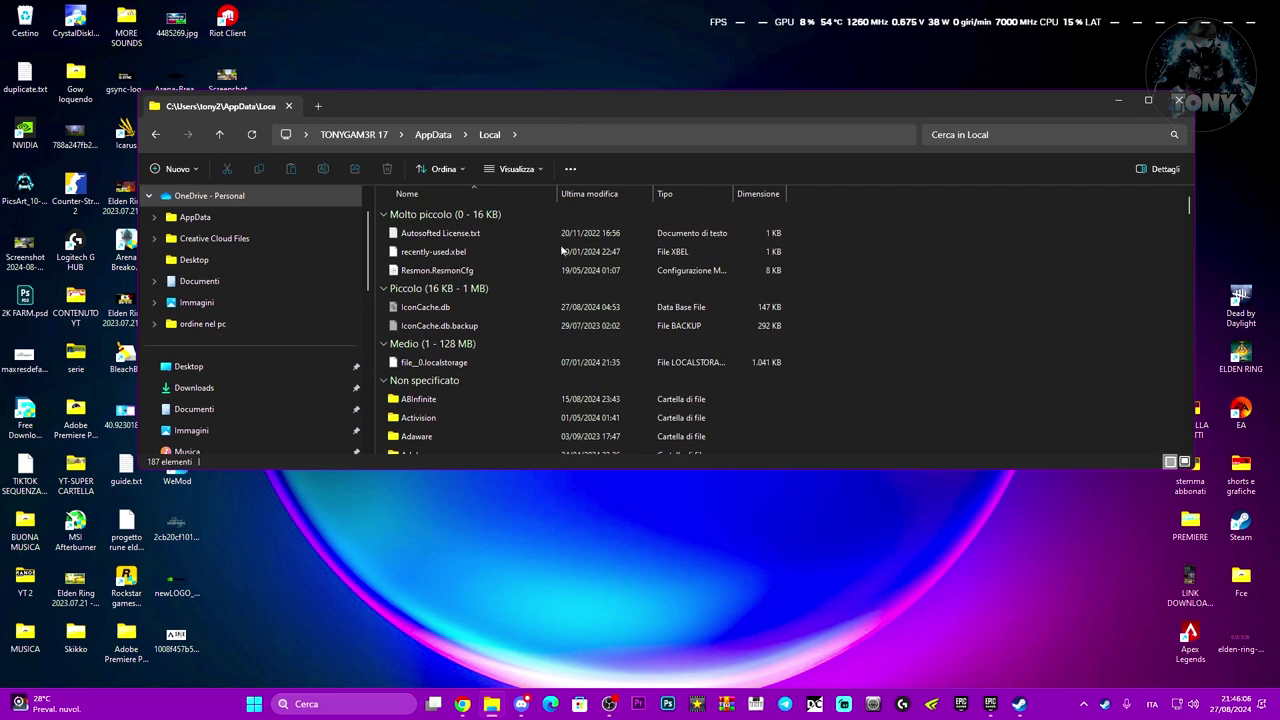
scroll(562, 377, "down", 5)
scroll(562, 377, "down", 18)
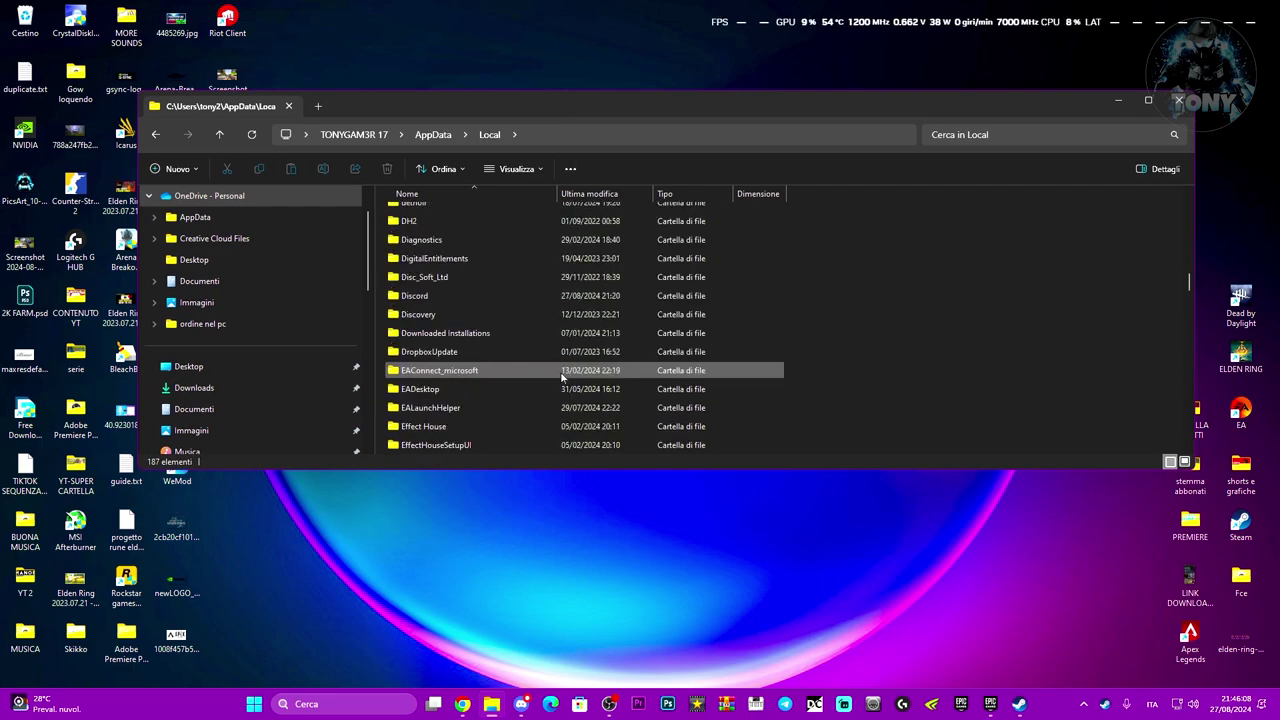
scroll(562, 377, "down", 20)
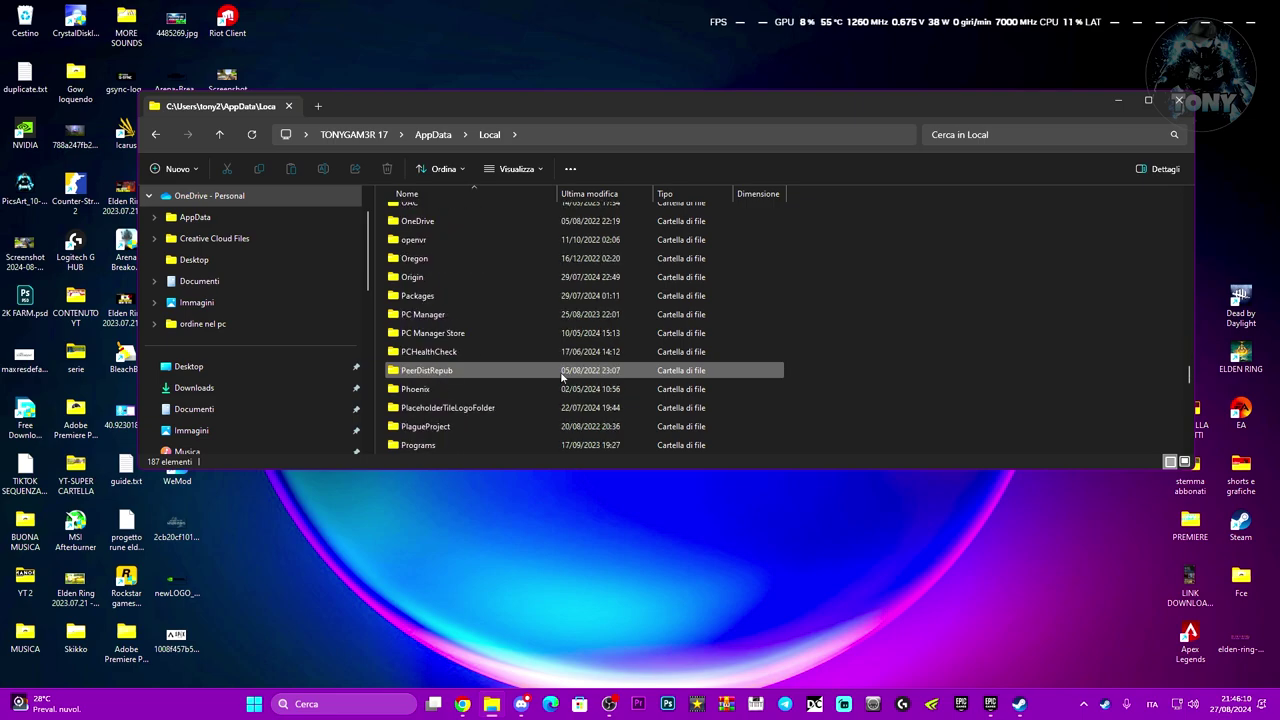
scroll(560, 371, "down", 2)
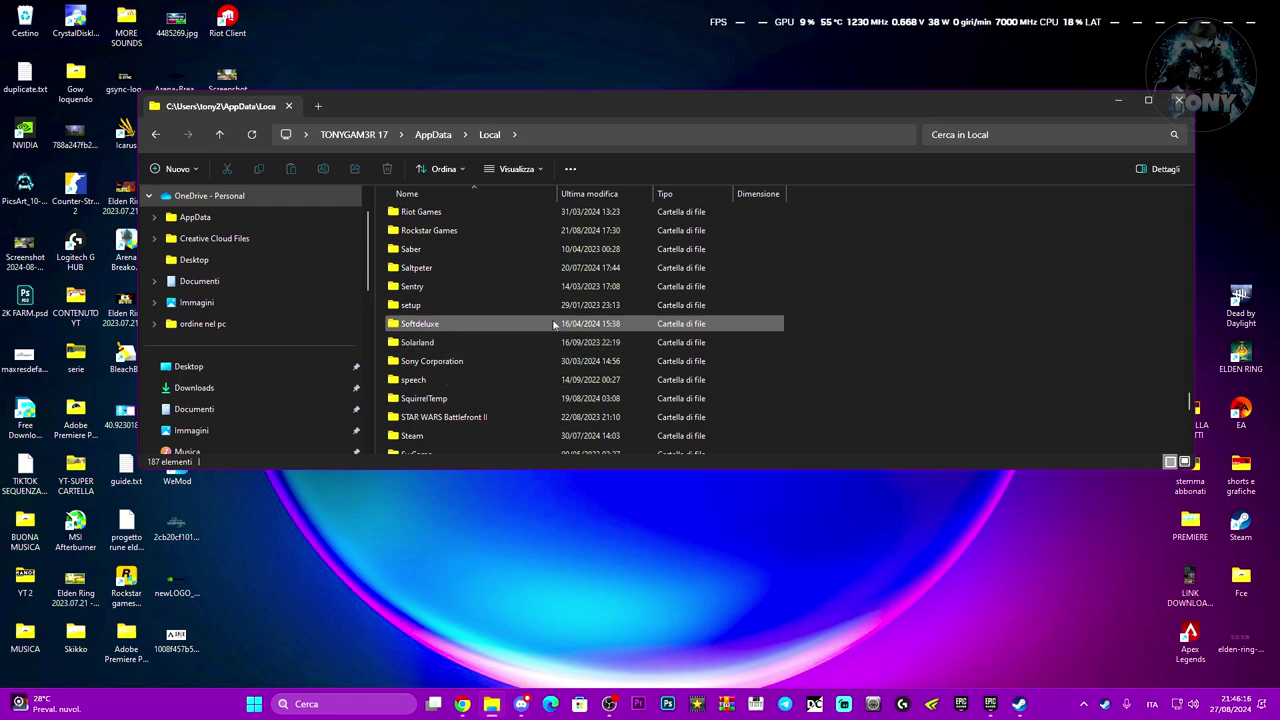
left_click(1181, 101)
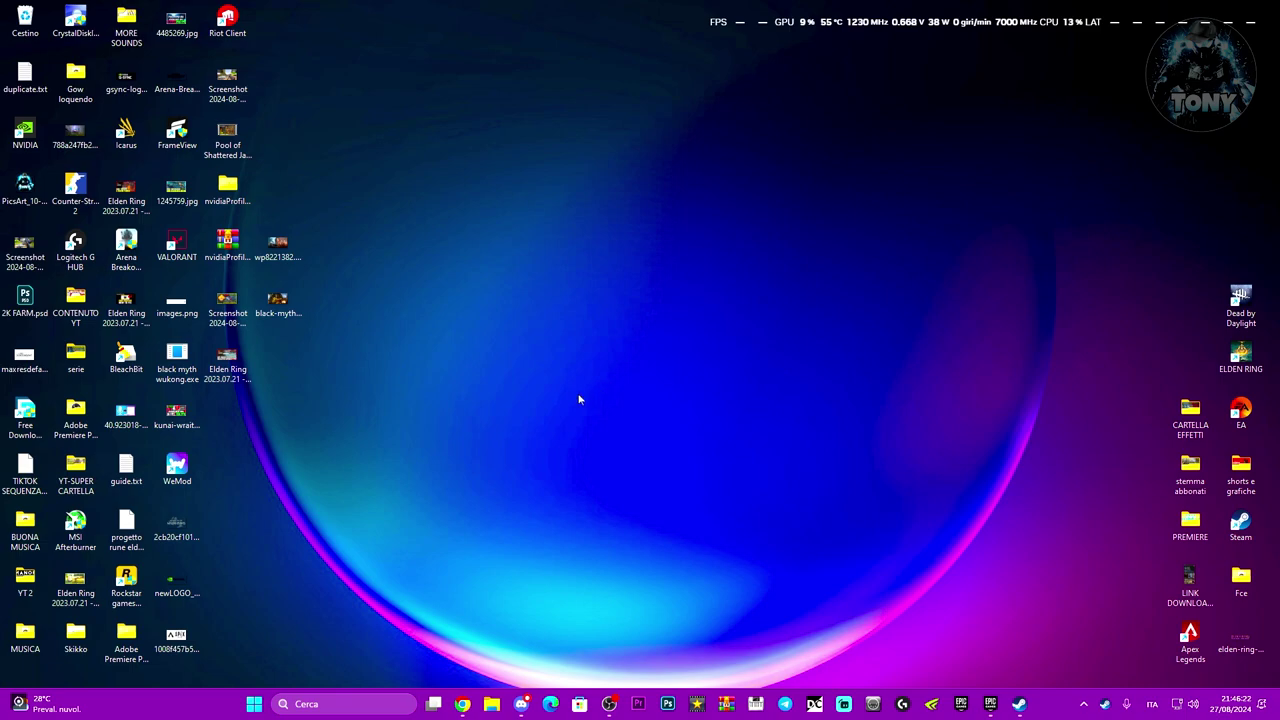
Switch to Chrome, glance at the AMD Software and DirectX Web Installer pages, and return to the NVIDIA App download page.
left_click(465, 707)
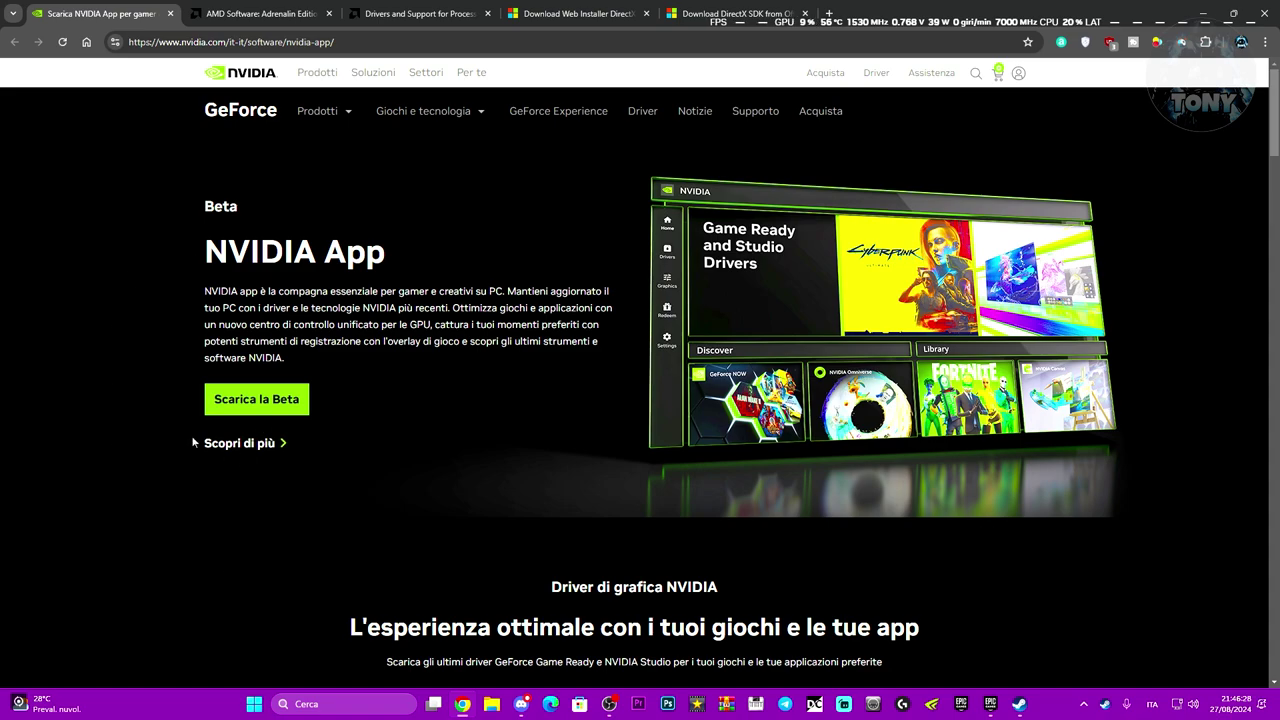
left_click(256, 10)
left_click(578, 13)
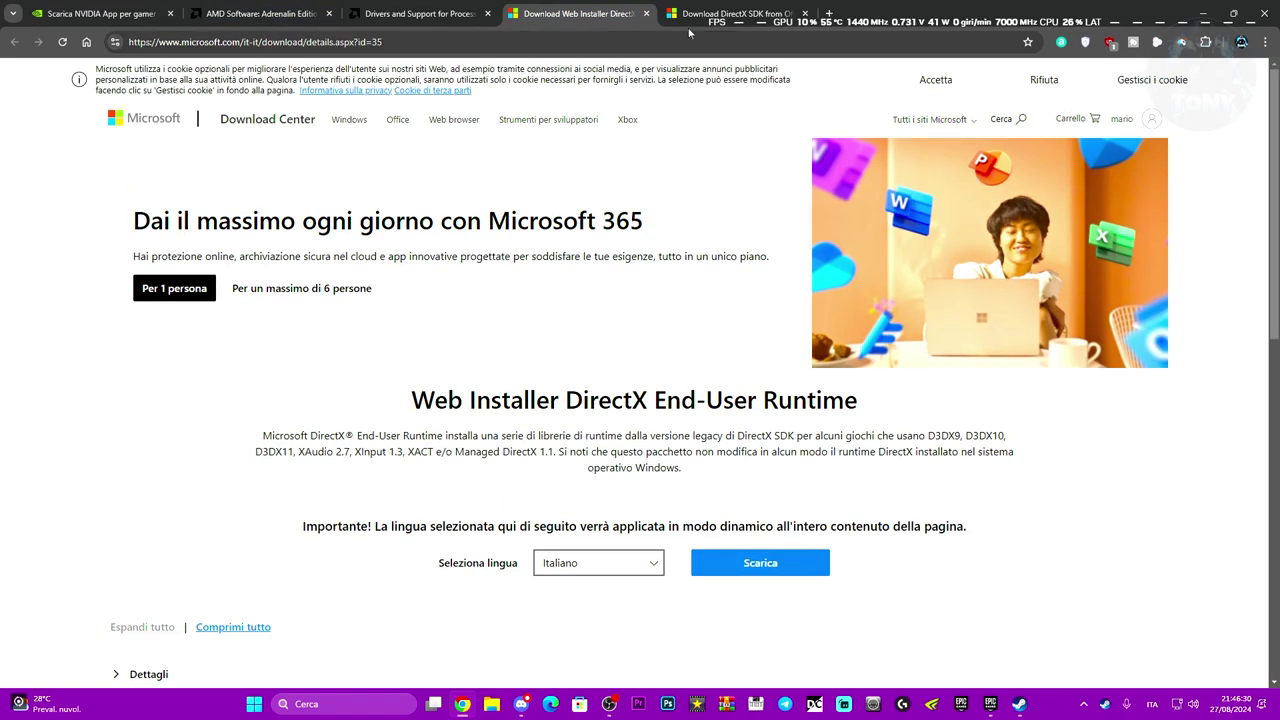
left_click(100, 13)
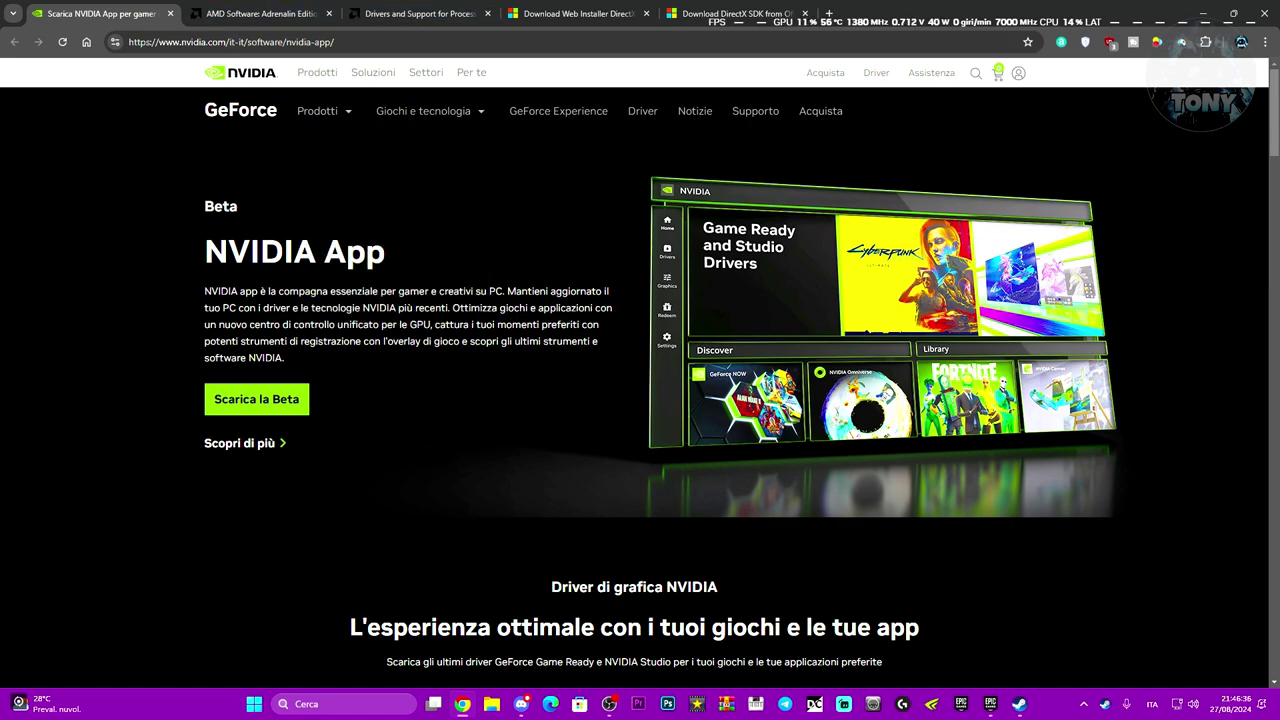
Launch the NVIDIA app and show its driver section.
left_click(355, 704)
type("nvidia")
key("Escape")
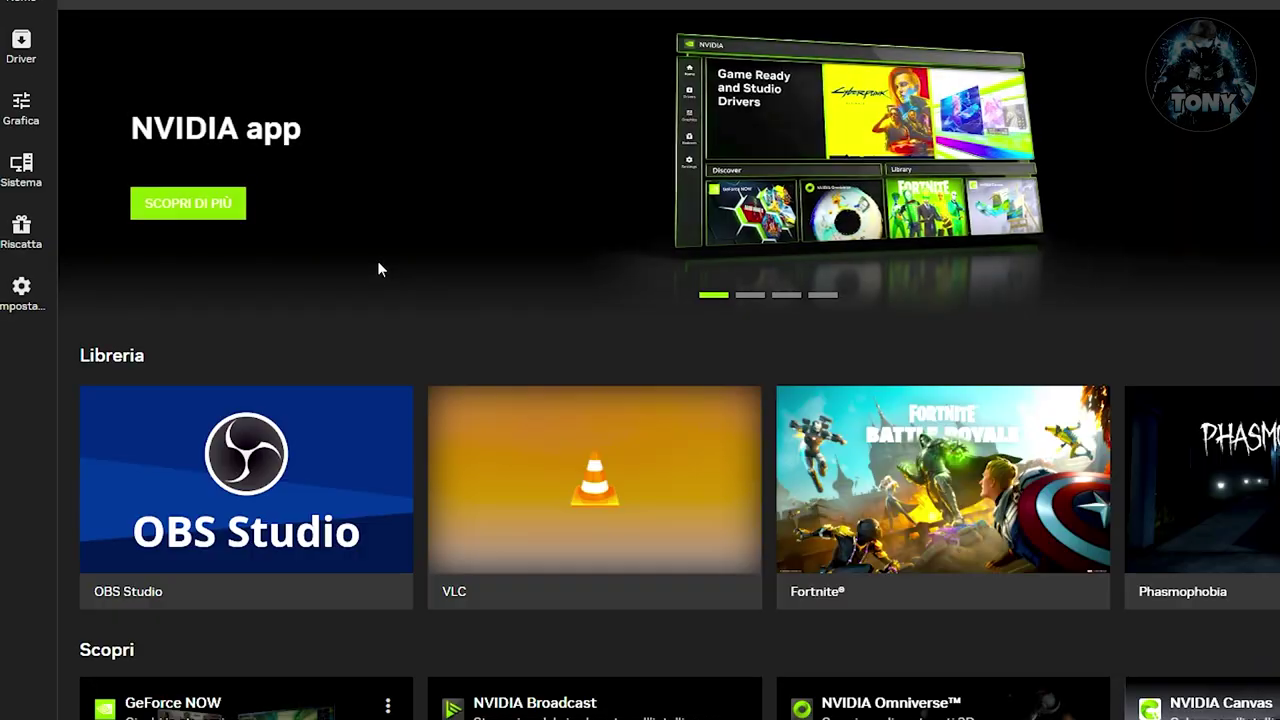
left_click(18, 46)
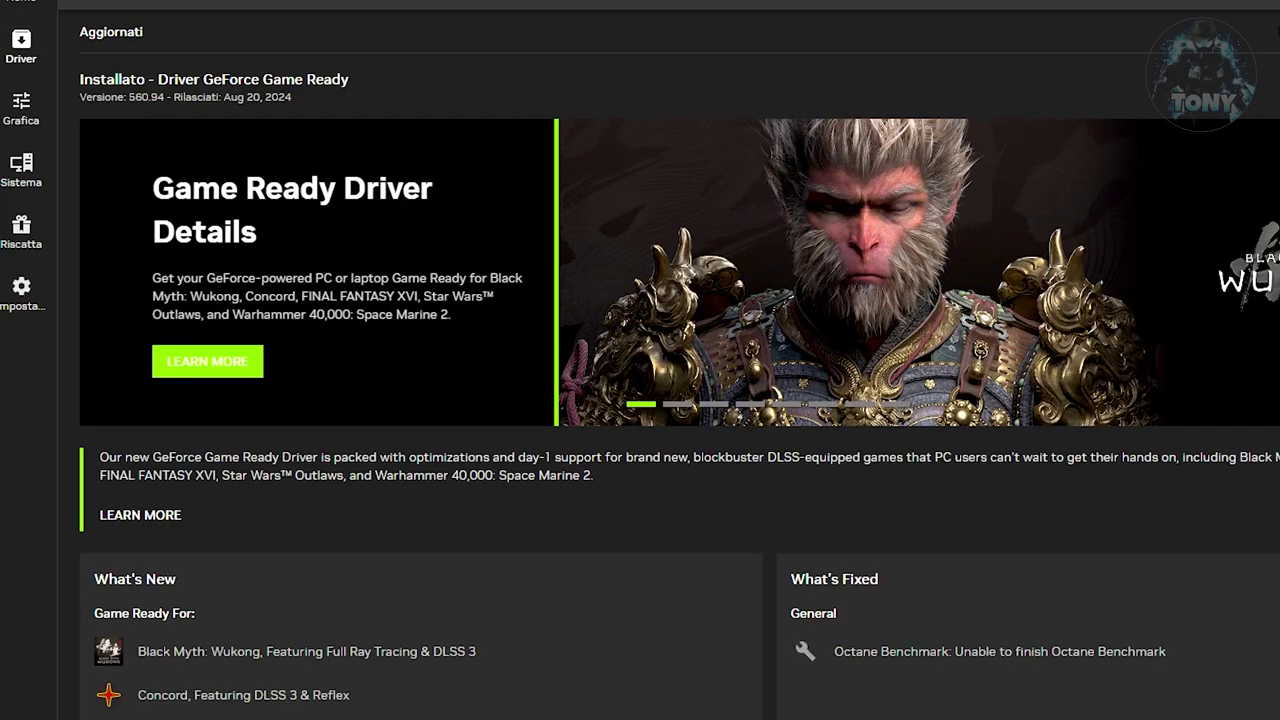
Choose Driver Game Ready as the driver type in the NVIDIA app.
left_click(1276, 31)
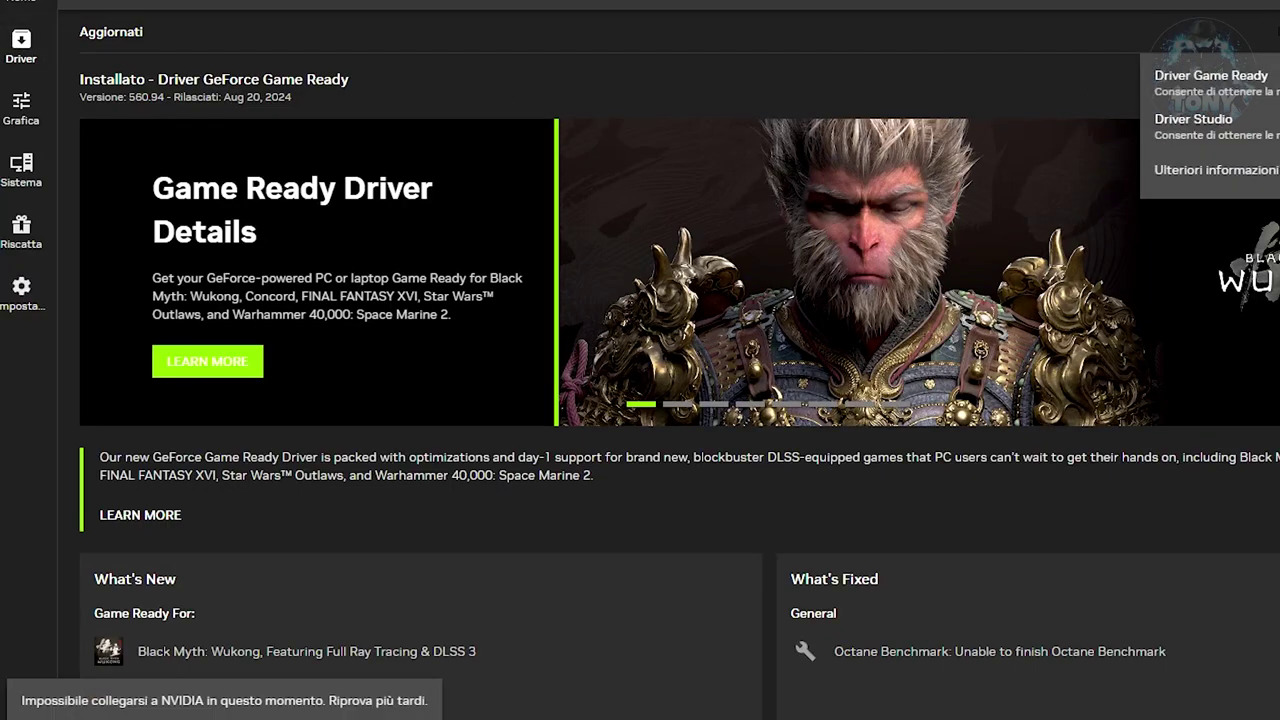
left_click(957, 43)
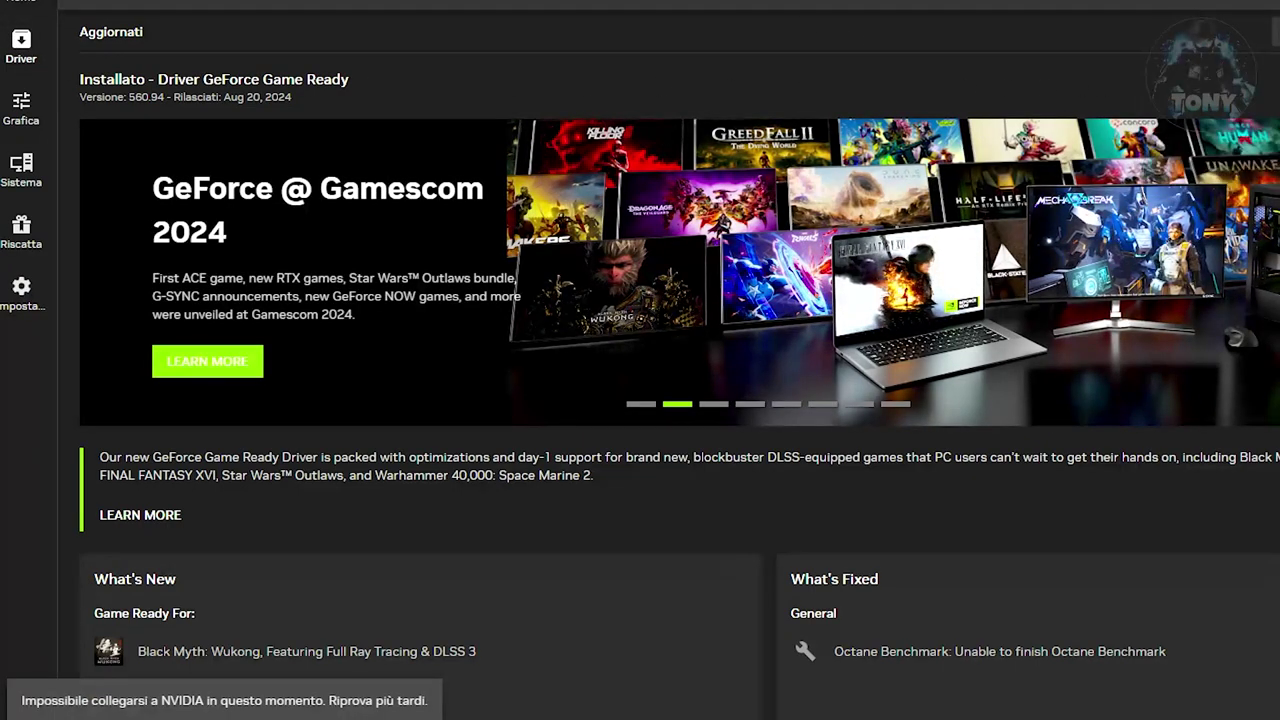
left_click(1276, 31)
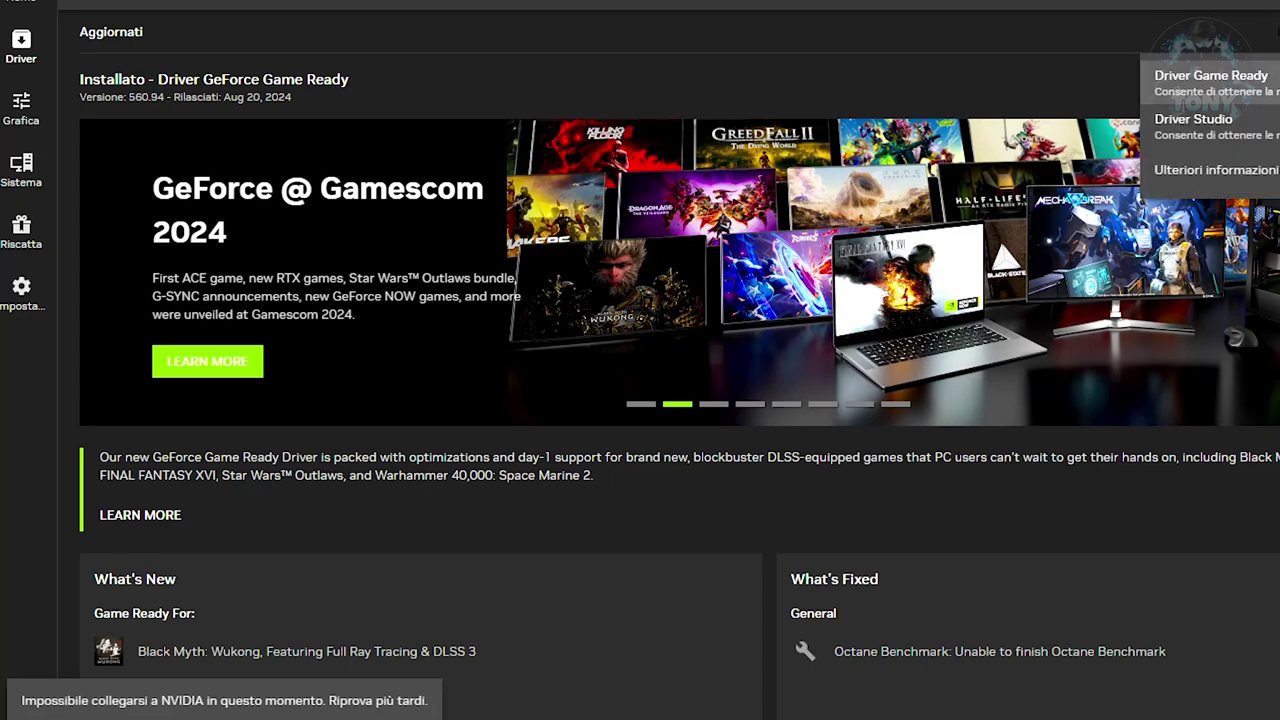
left_click(1215, 75)
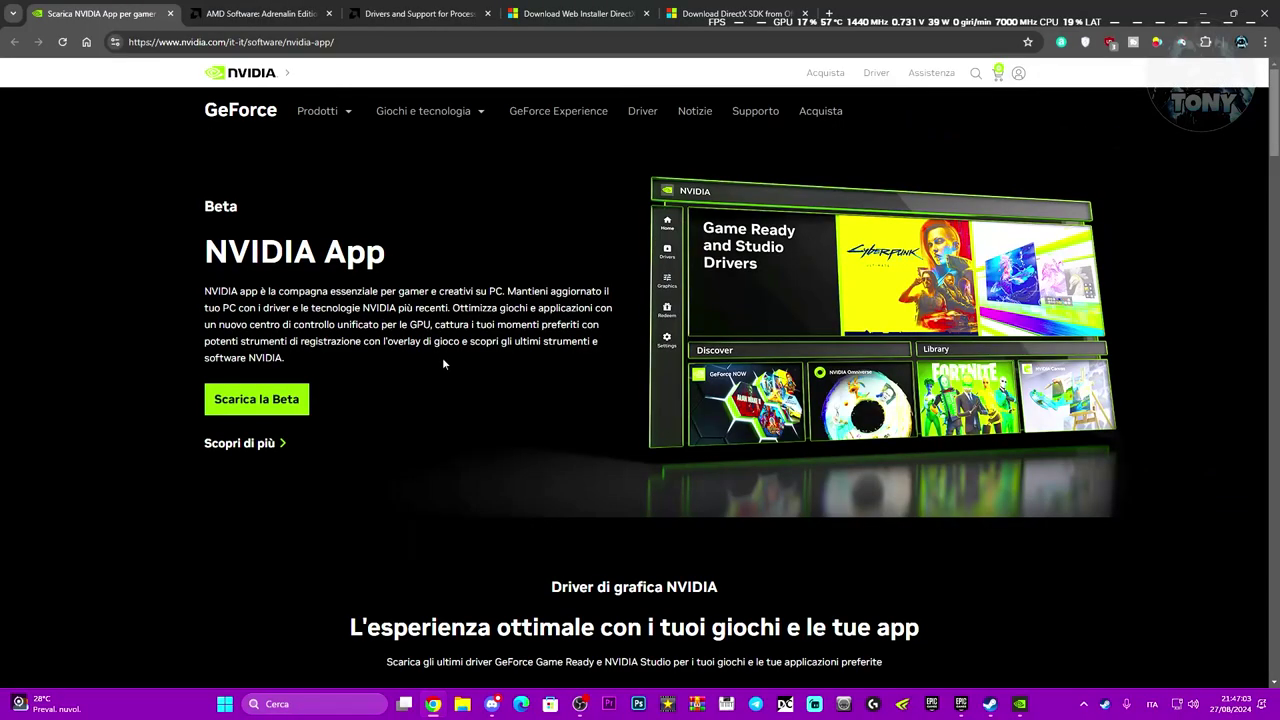
In Chrome, review the AMD Software: Adrenalin Edition page and the product search on AMD's Drivers and Support page.
left_click(236, 9)
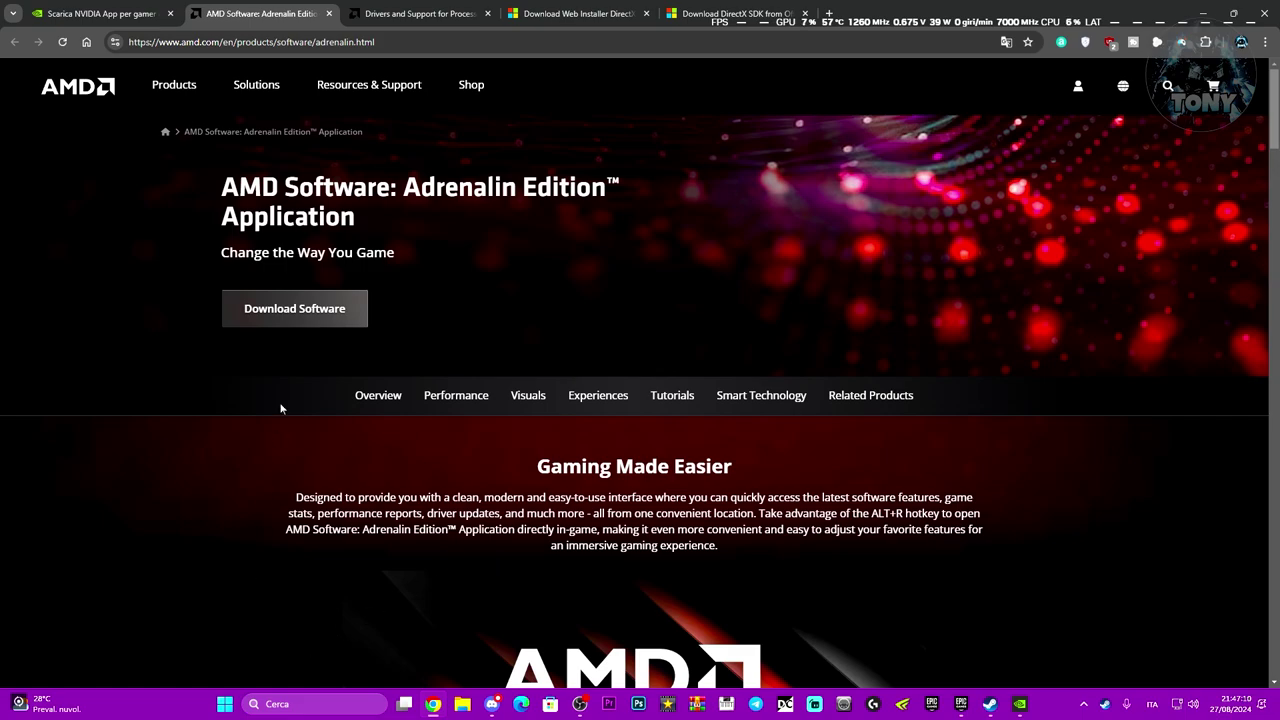
scroll(371, 451, "down", 3)
scroll(320, 323, "up", 3)
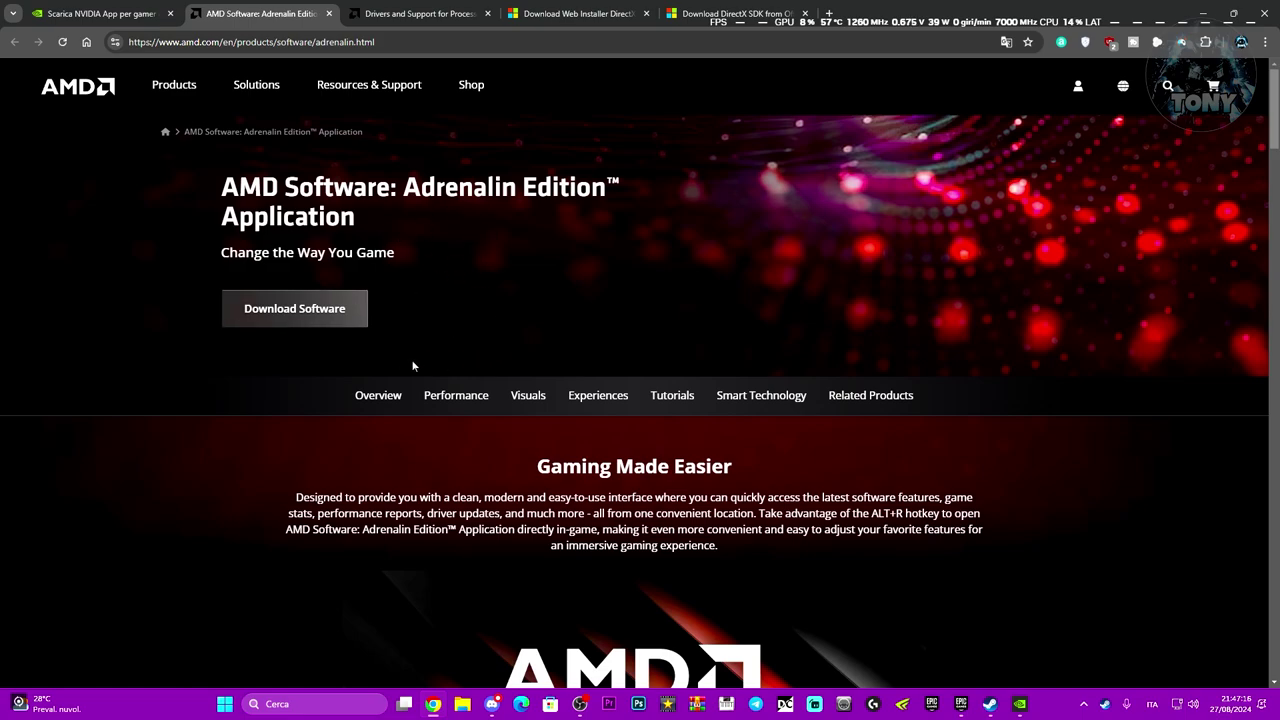
left_click(418, 13)
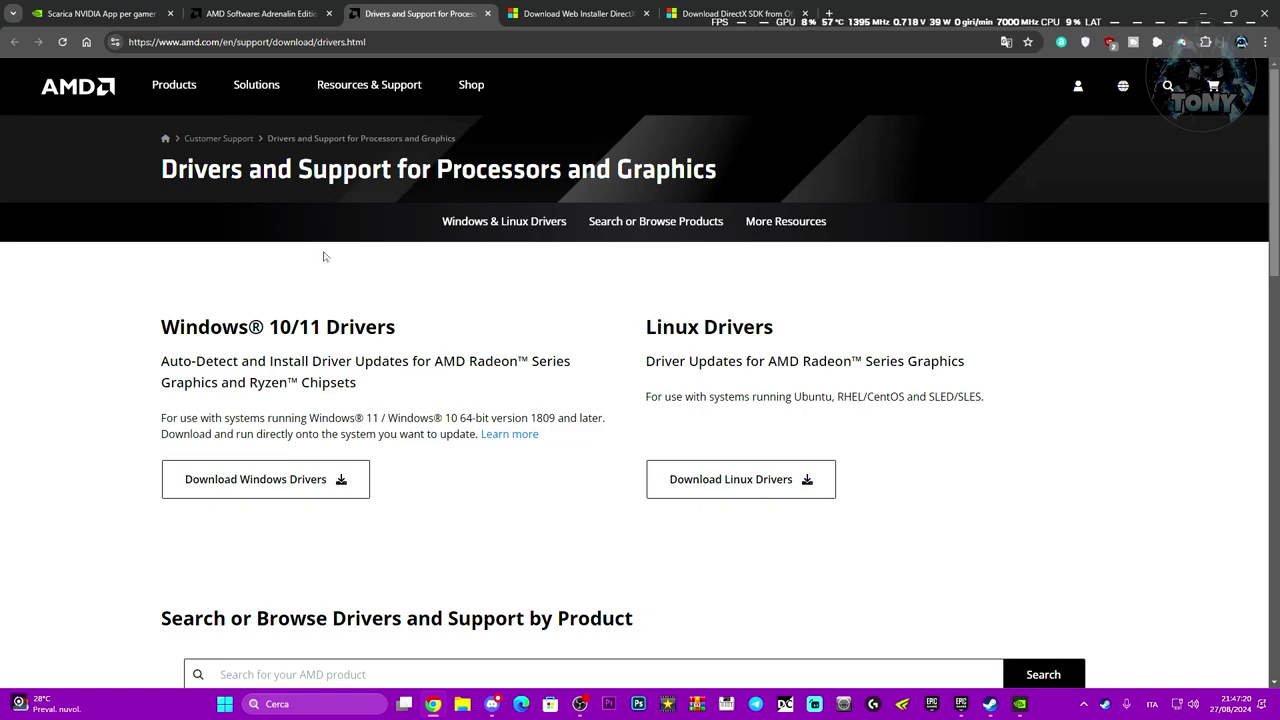
scroll(451, 395, "down", 3)
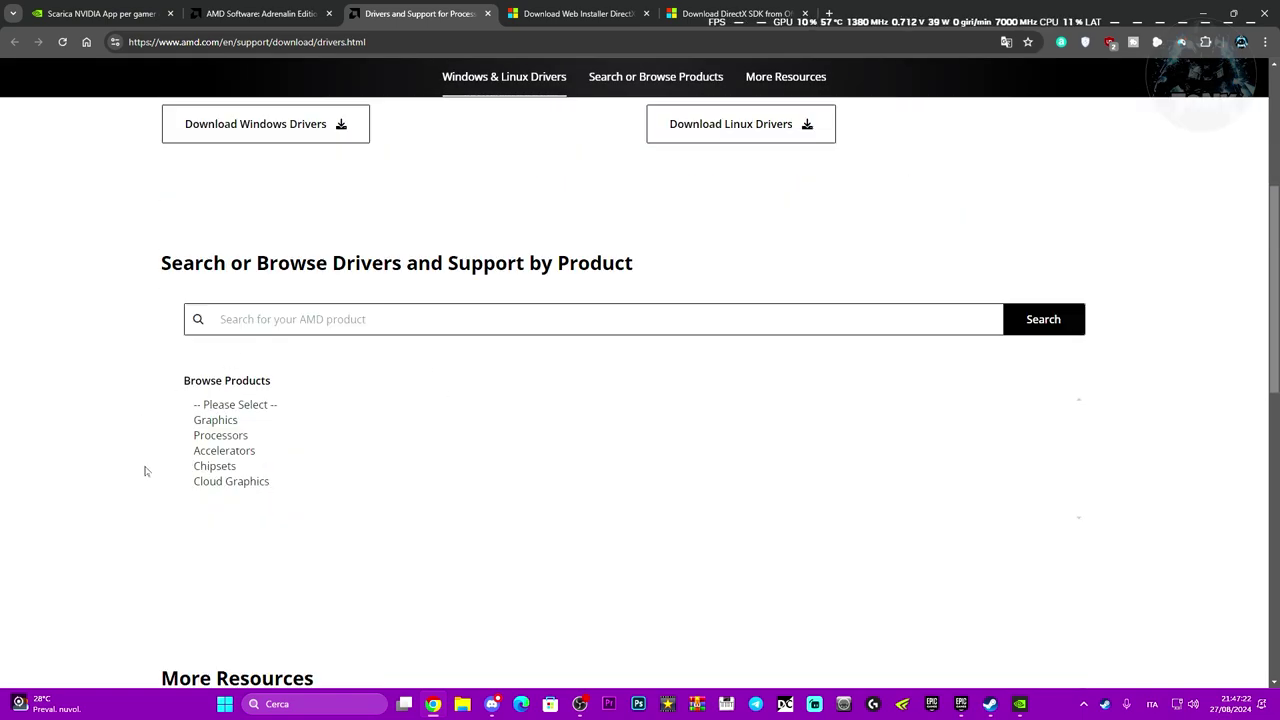
Review the AMD product search suggestions and the Windows and Linux driver downloads on the Drivers and Support page.
scroll(354, 449, "up", 1)
scroll(354, 449, "up", 1)
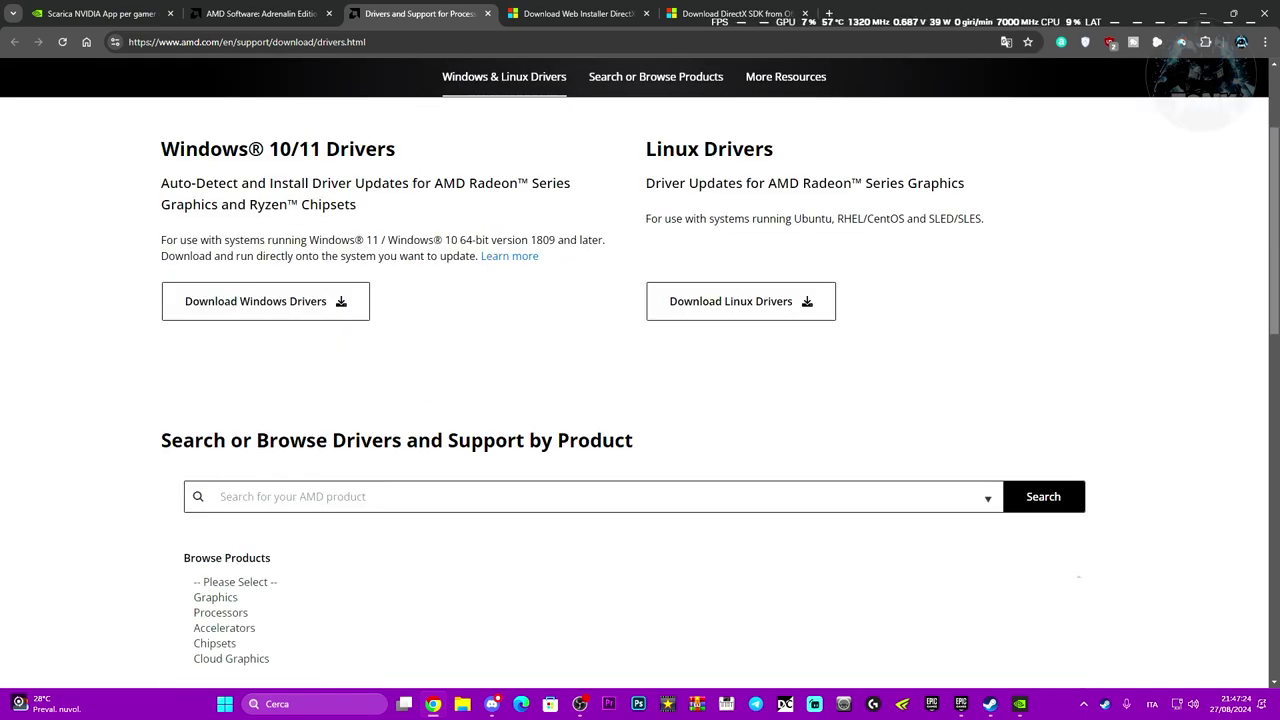
left_click(300, 496)
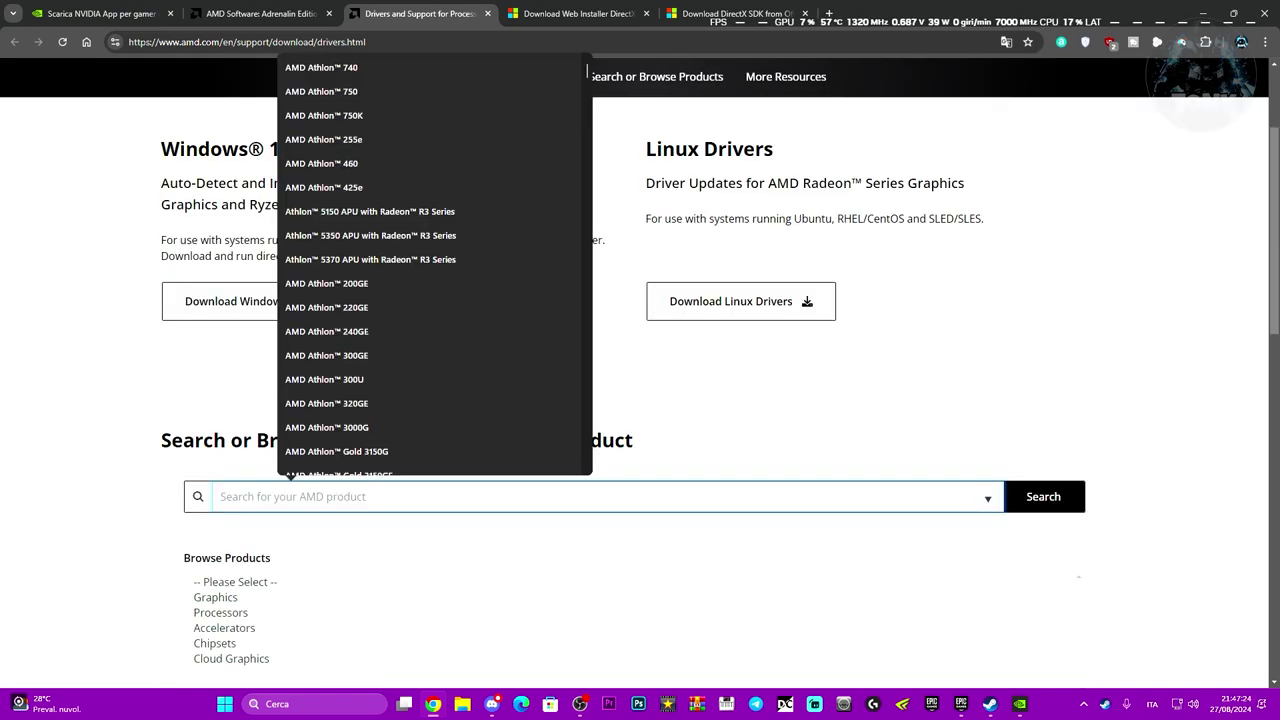
left_click(1042, 505)
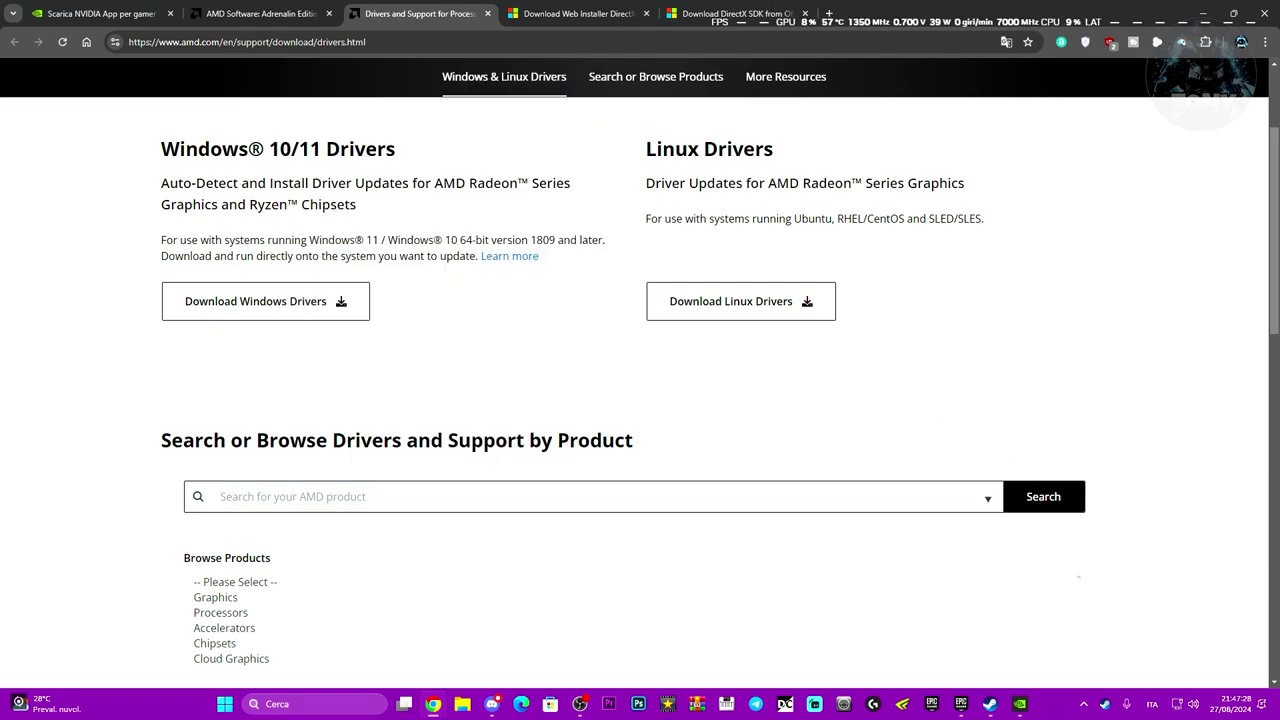
scroll(471, 471, "up", 2)
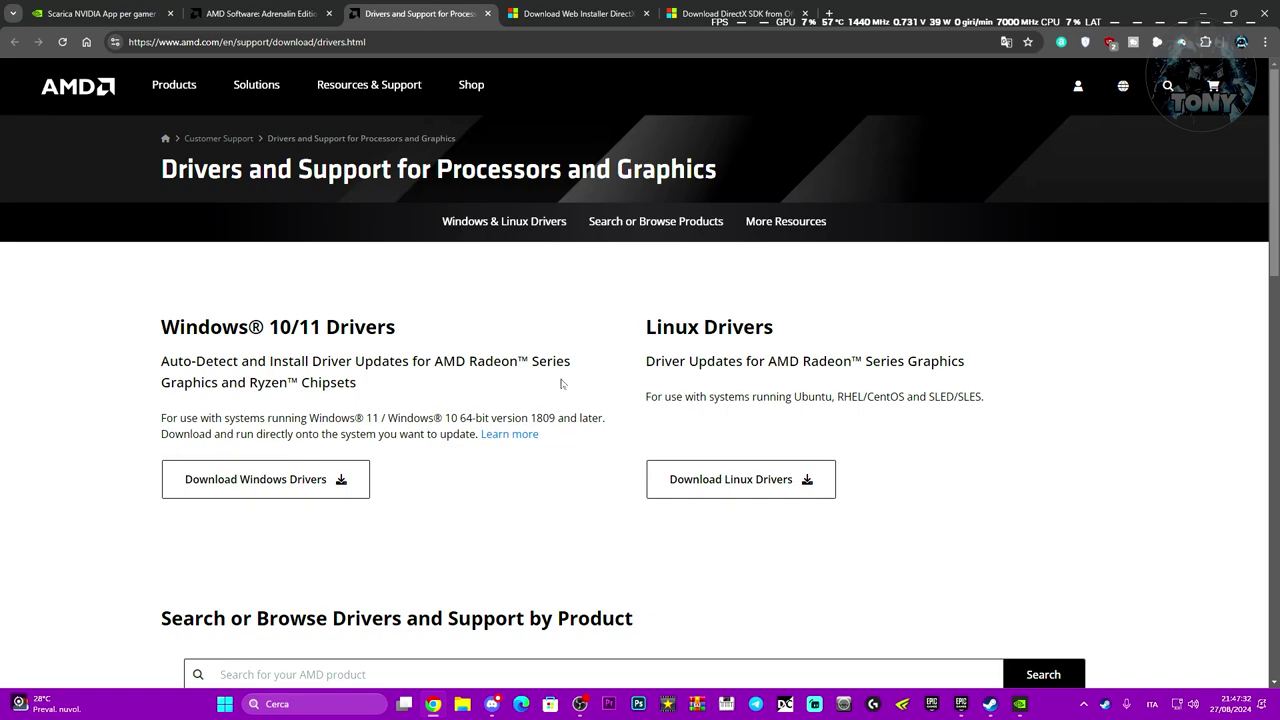
Download the Italian DirectX End-User Runtime Web Installer and run its setup with the licence accepted and the Bing Toolbar excluded.
left_click(557, 6)
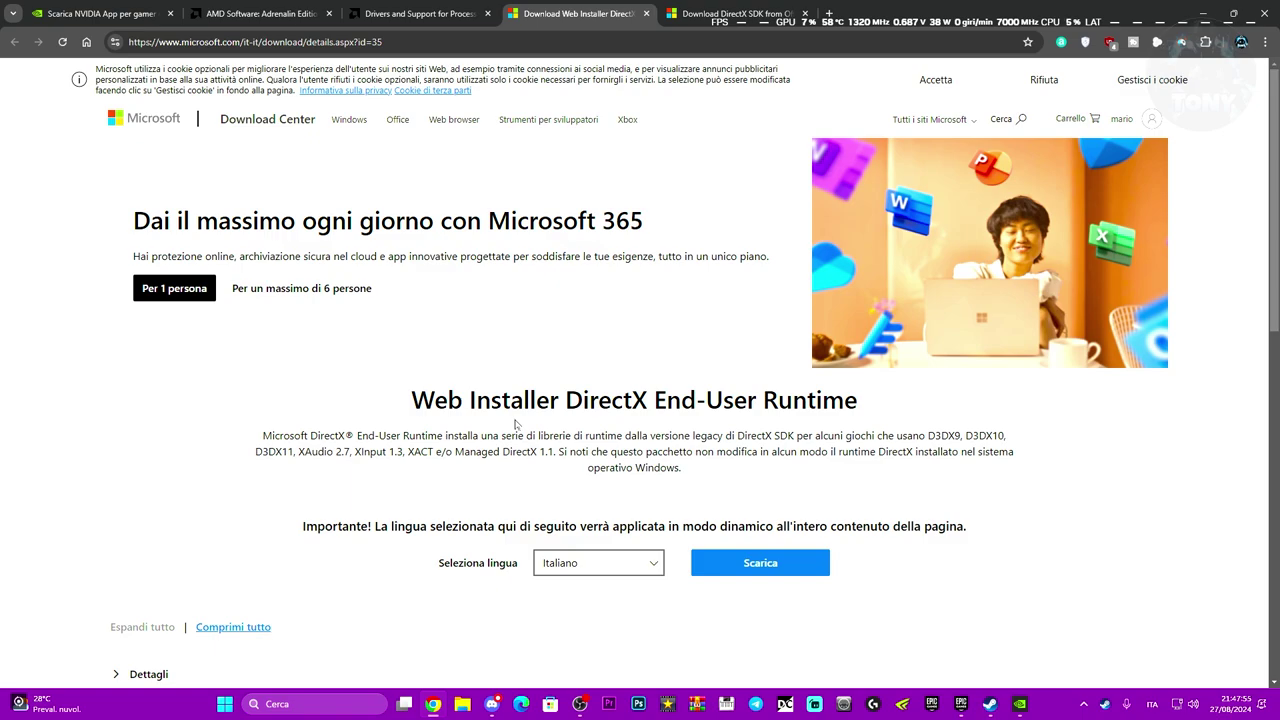
left_click(748, 572)
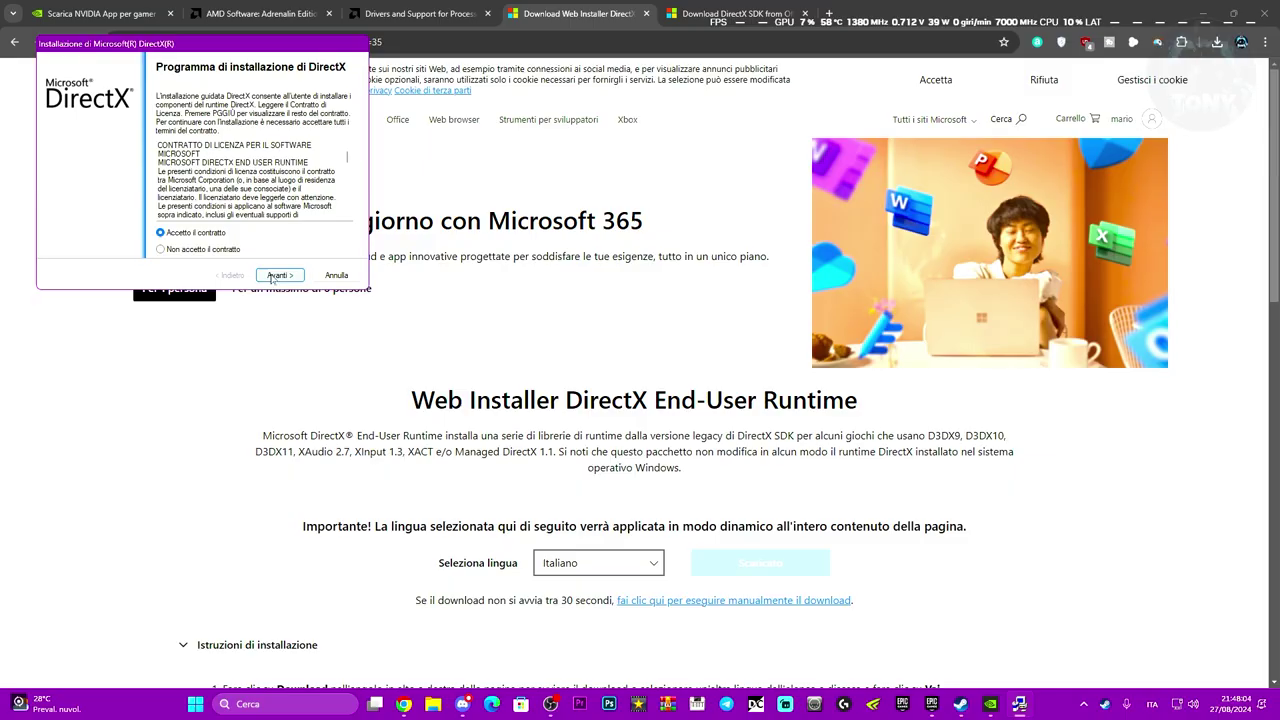
left_click(278, 274)
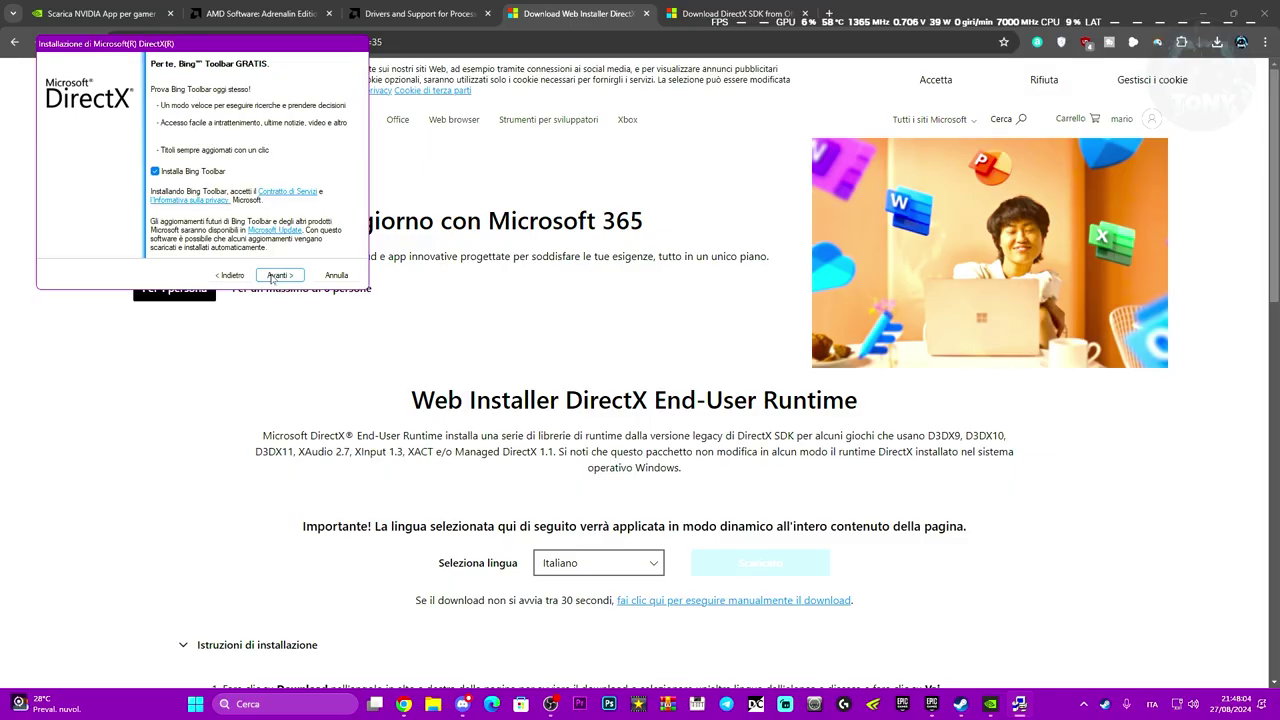
left_click(155, 172)
left_click(274, 276)
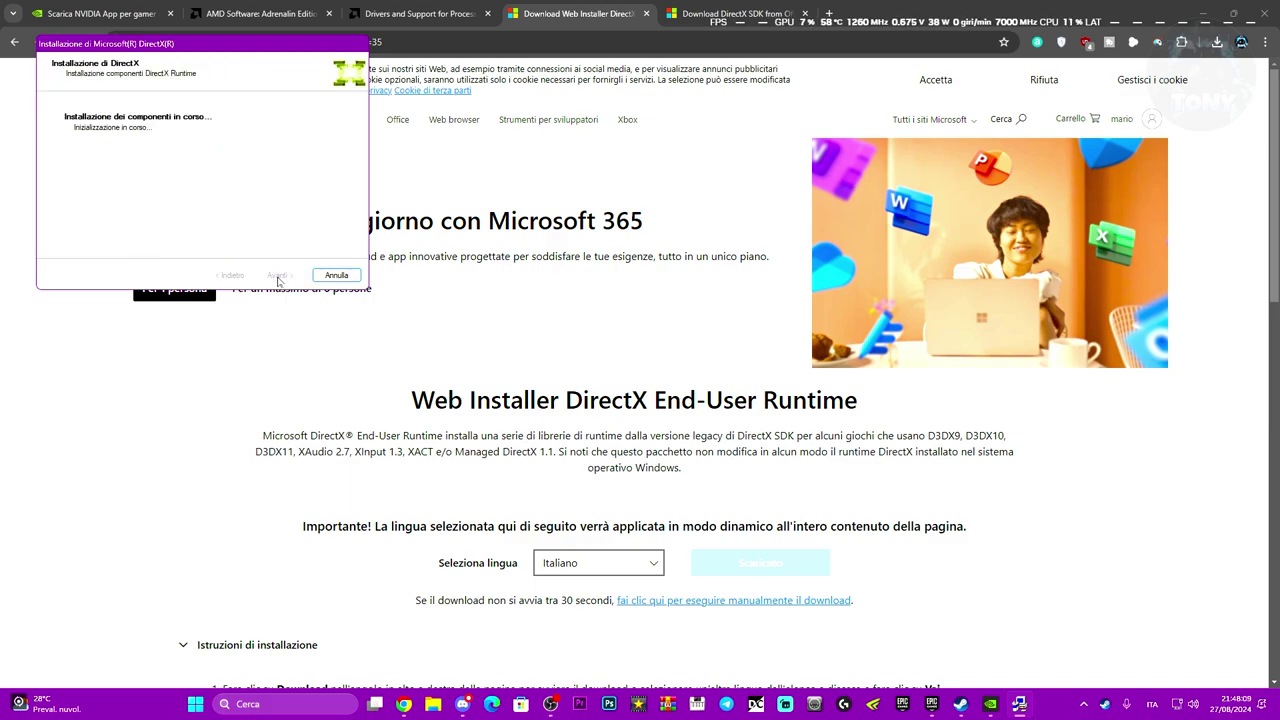
left_click(280, 276)
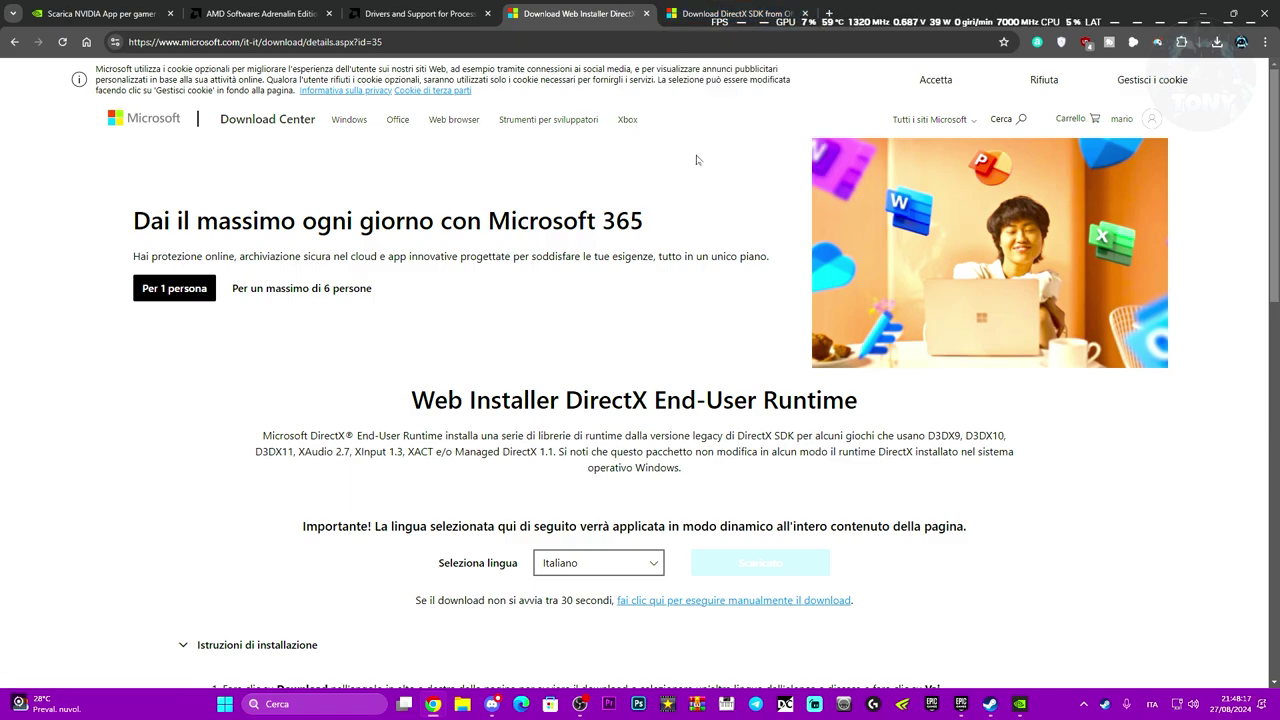
Download the X64 package of the latest Microsoft Visual C++ Redistributable from the Microsoft Learn page.
key("ctrl+Tab")
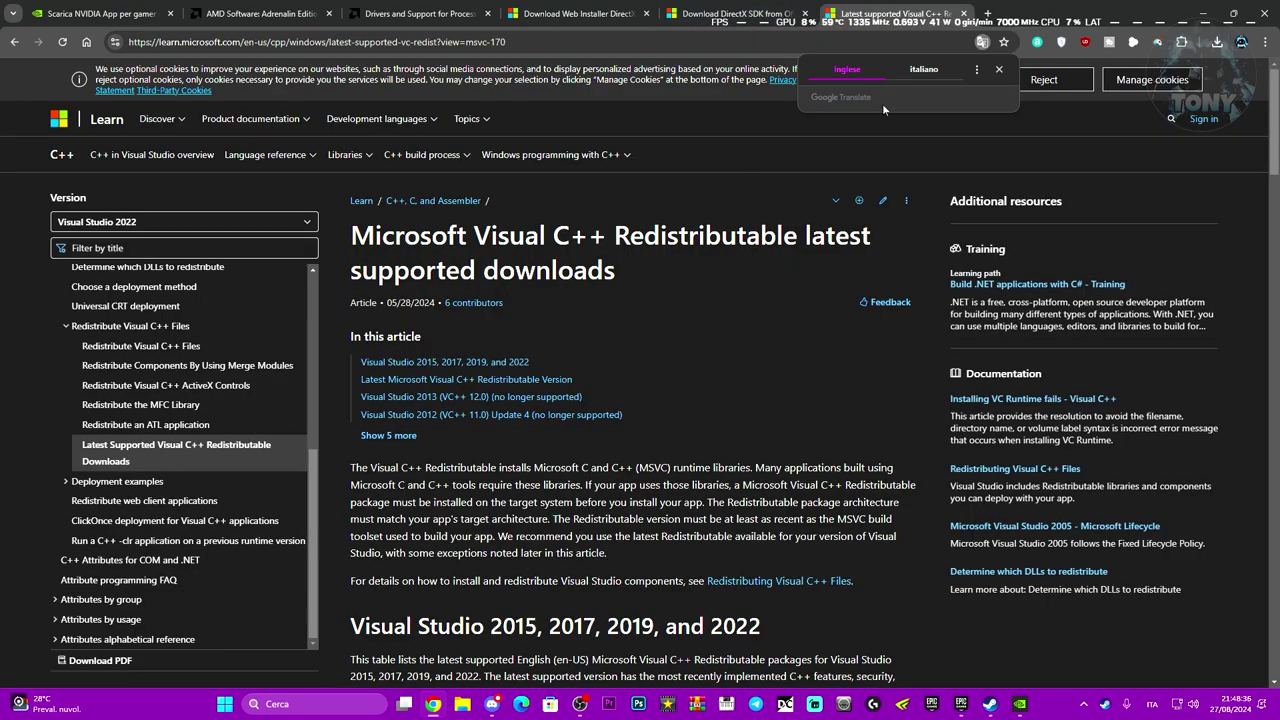
left_click(998, 69)
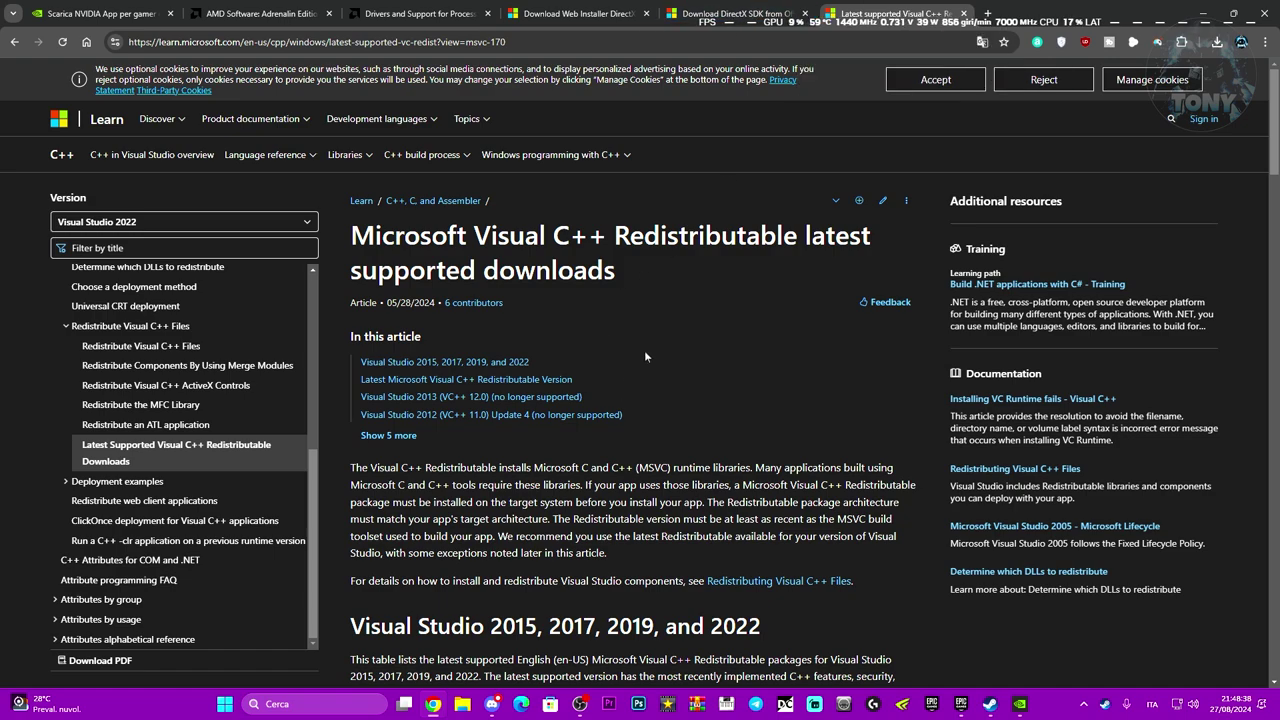
scroll(646, 350, "down", 7)
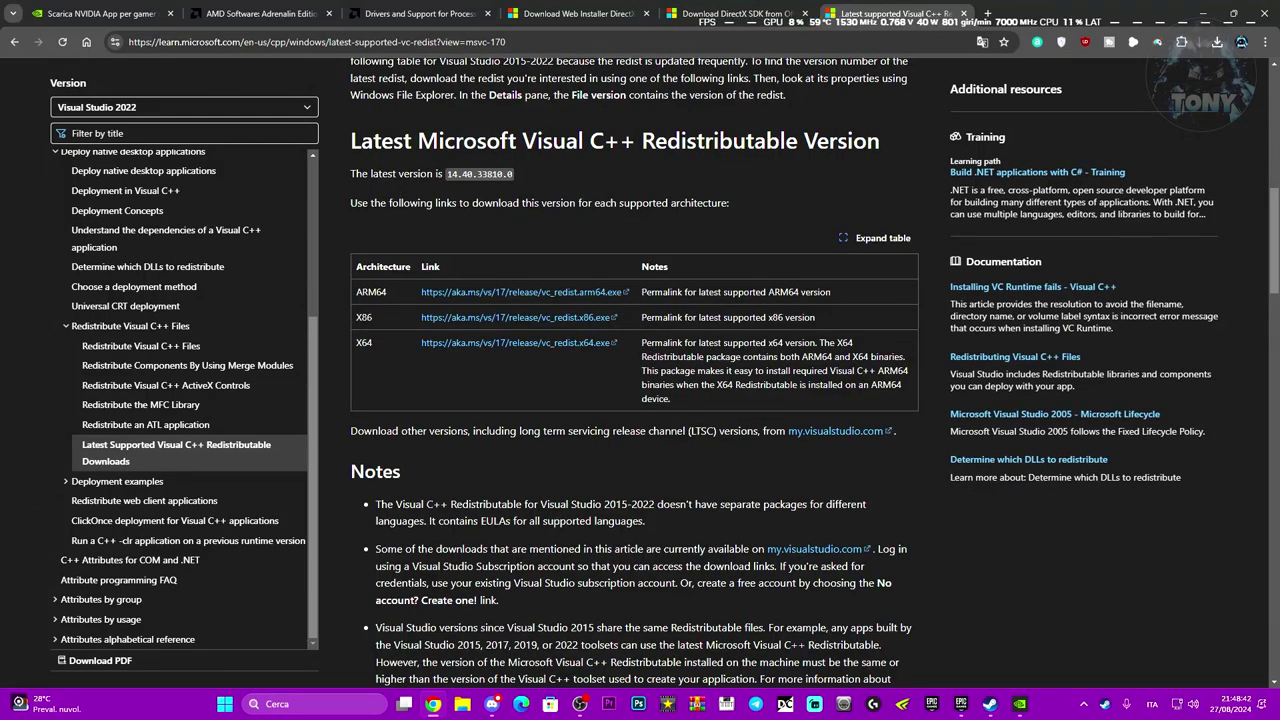
left_click(515, 343)
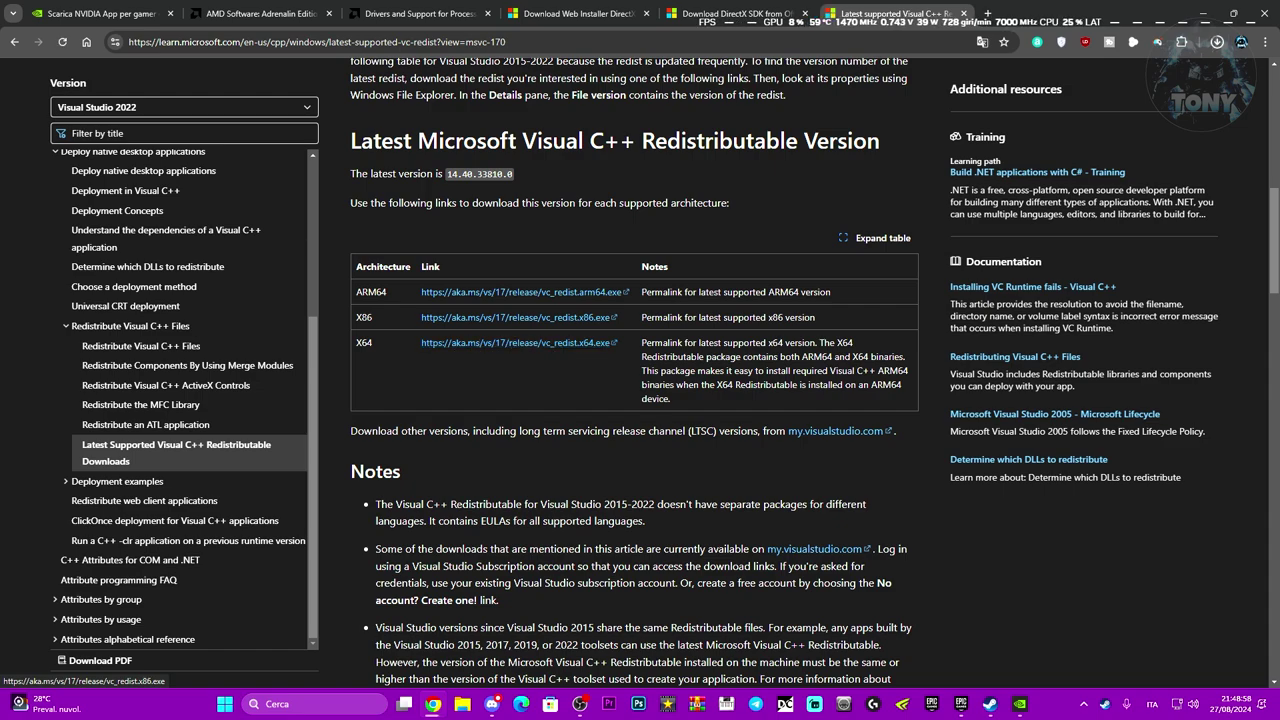
Move the VC_redist file to an empty area of the desktop, launch it and repair the Visual C++ 2015-2022 Redistributable (x64) installation.
key("super+d")
right_click(626, 172)
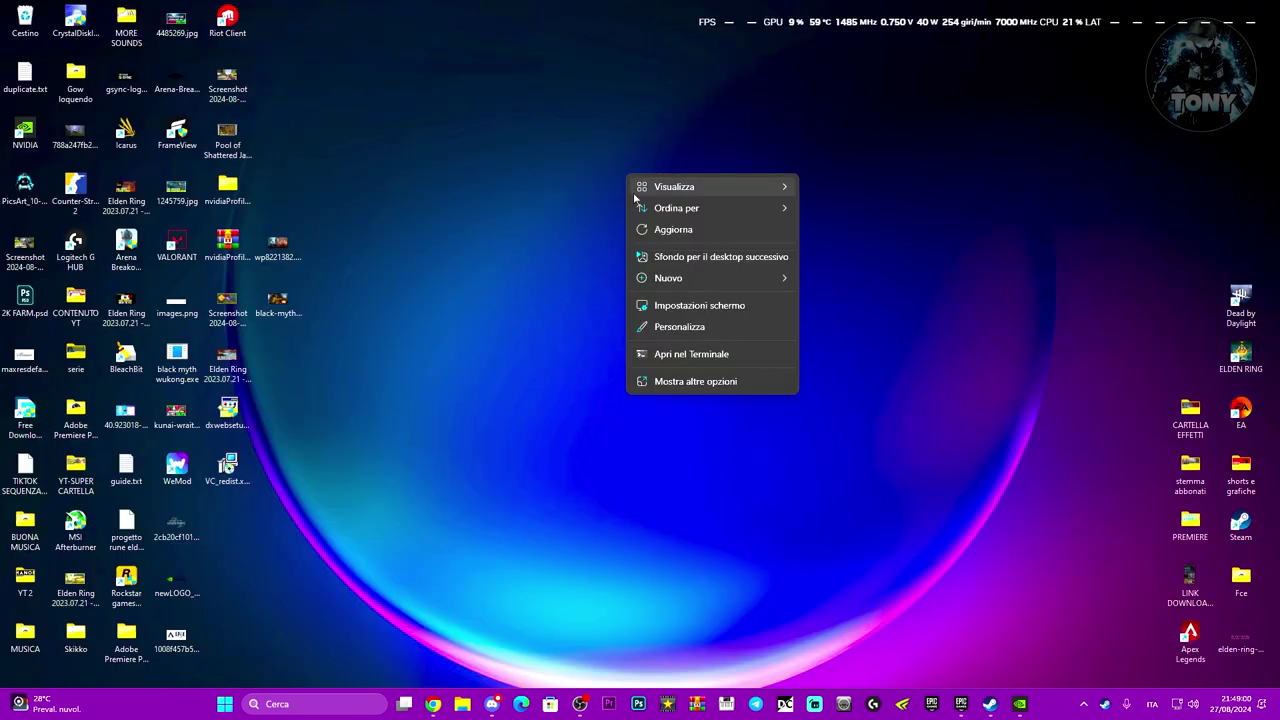
left_click(659, 235)
left_click_drag(242, 468, 785, 188)
double_click(785, 188)
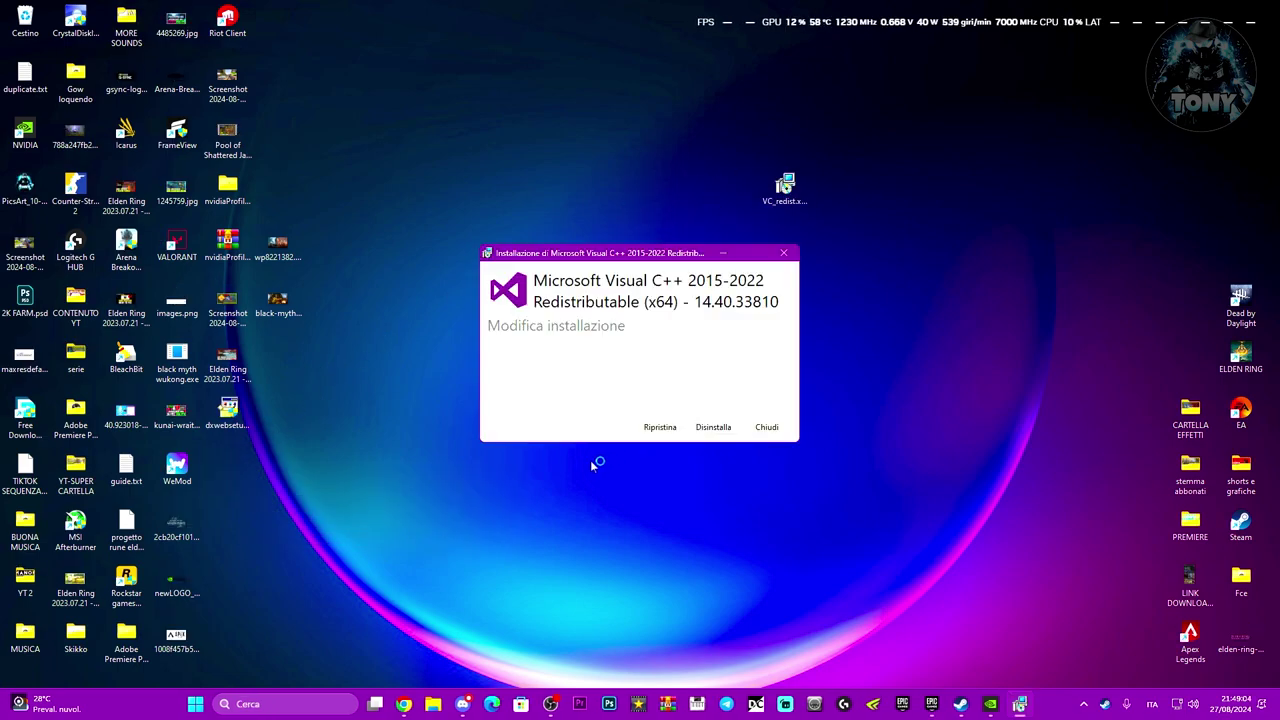
left_click(660, 427)
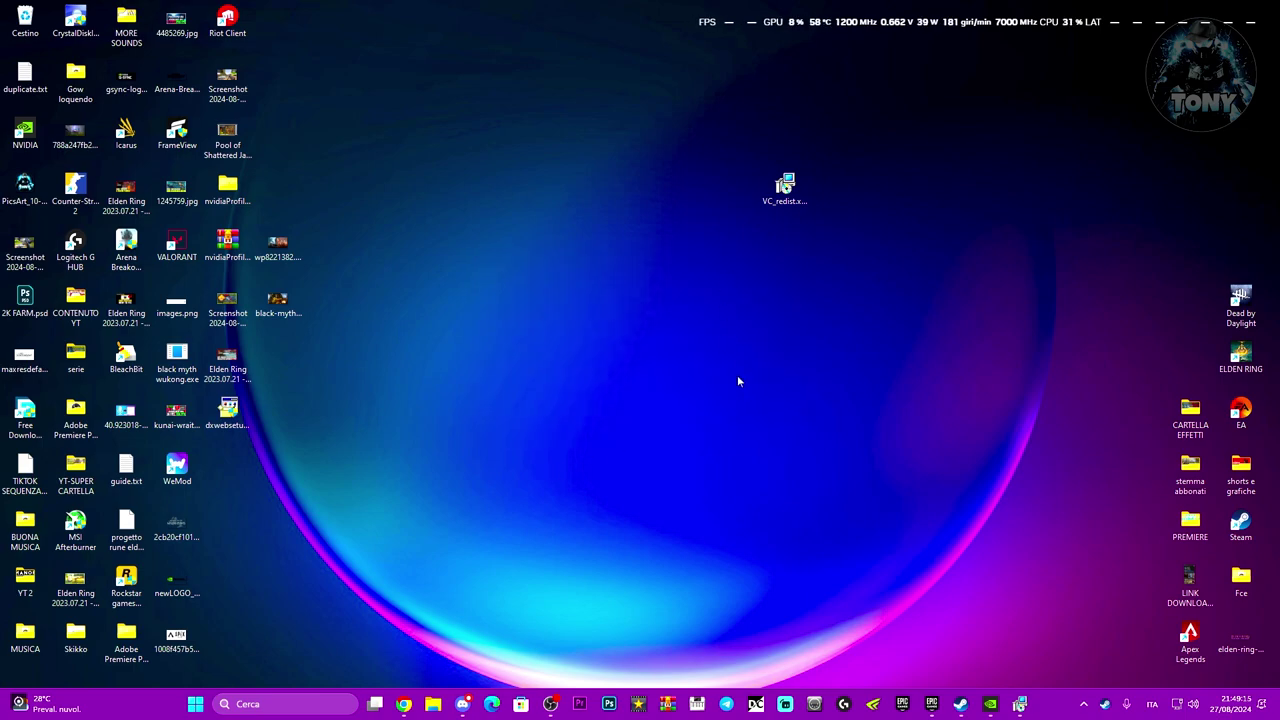
Switch to the Epic Games Launcher and open the Manage (Gestisci) options of an installed game in the library.
left_click(931, 704)
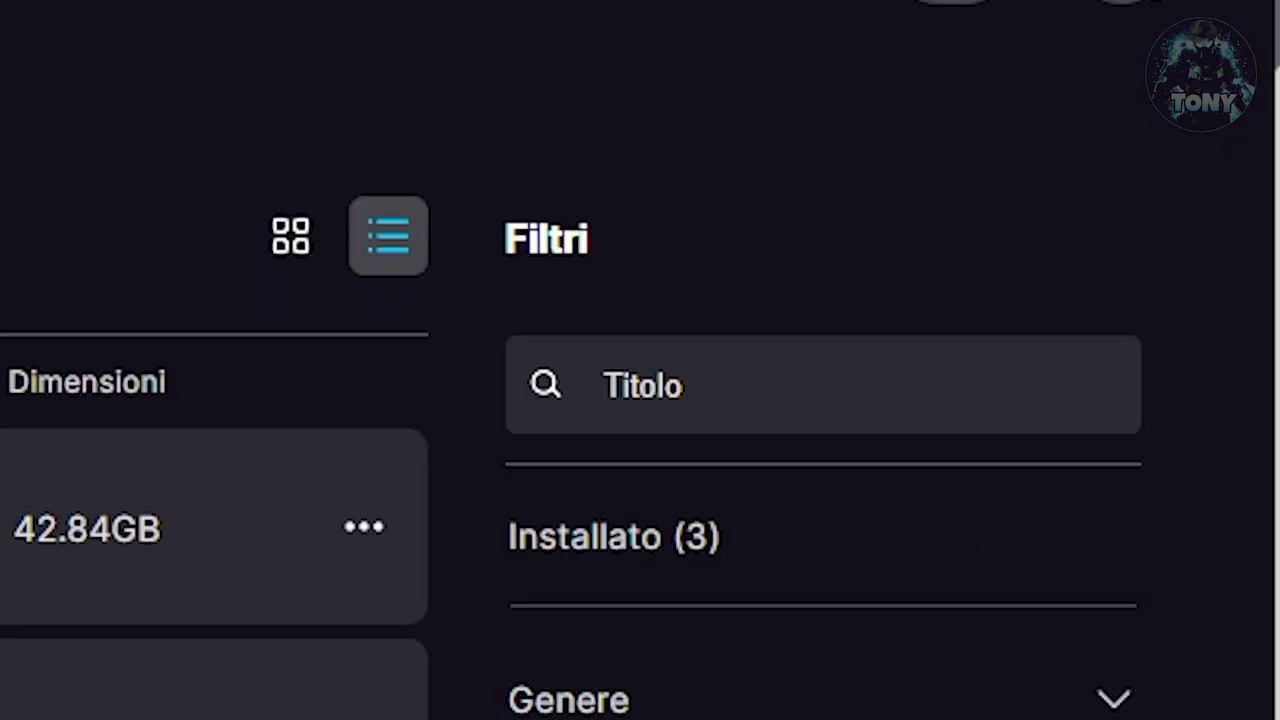
left_click(340, 452)
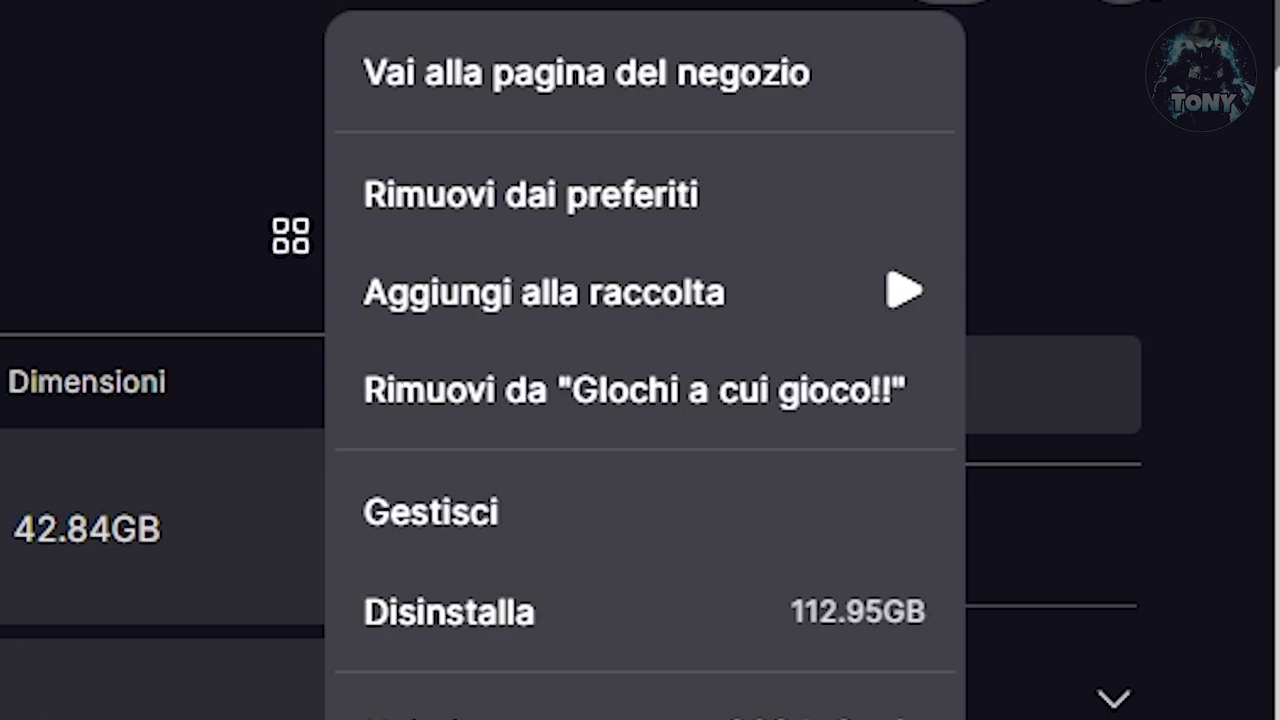
left_click(464, 526)
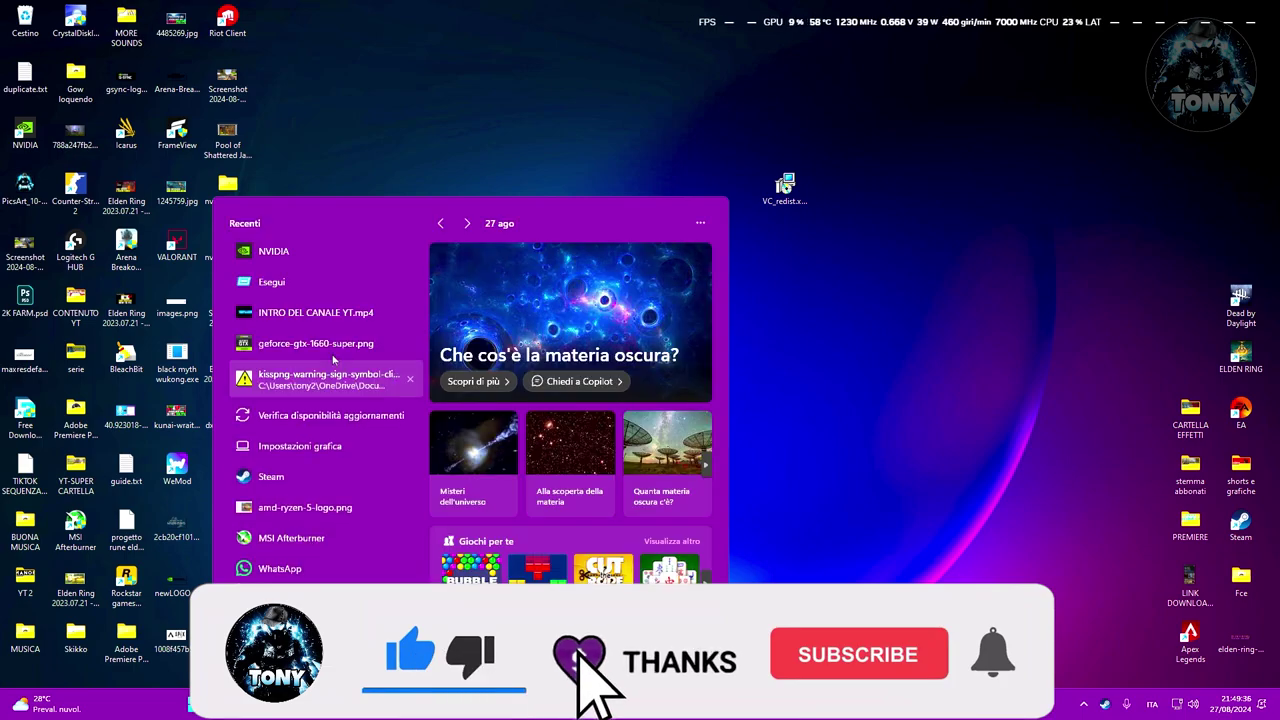
Open the Roaming folder by running %appdata% from the Run (Esegui) dialog.
left_click(286, 284)
left_click_drag(138, 560, 594, 374)
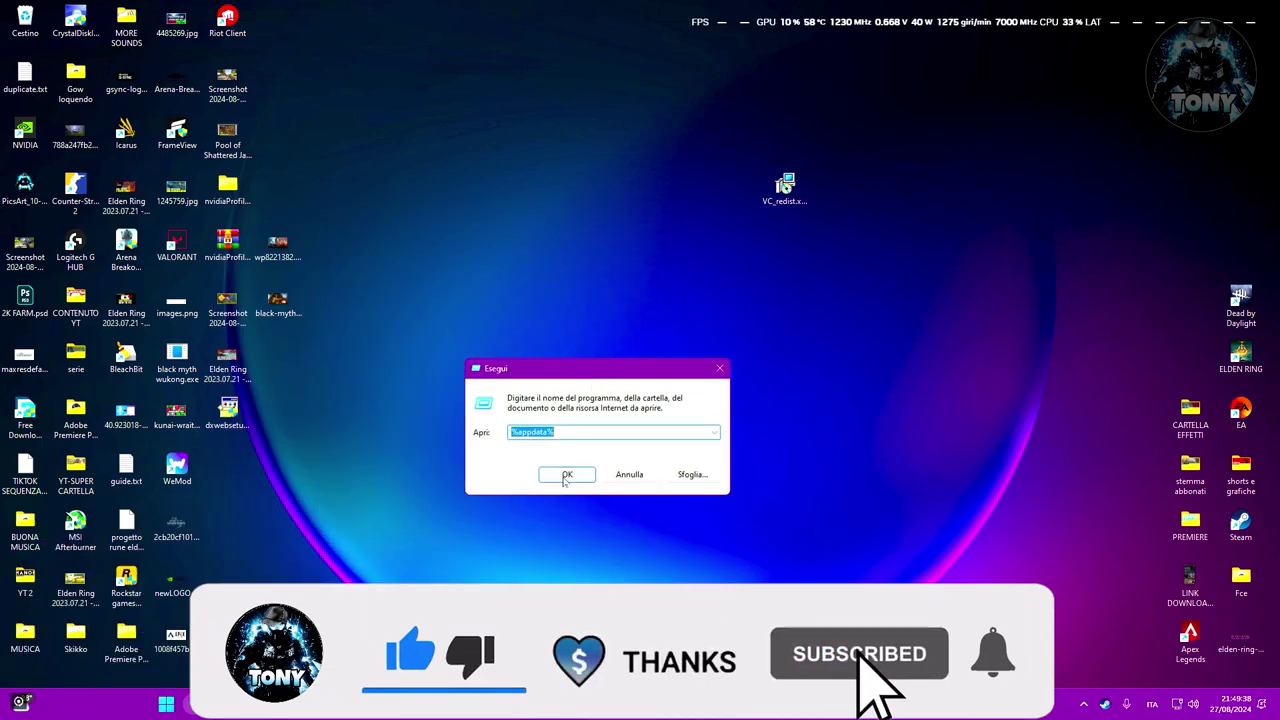
left_click(565, 476)
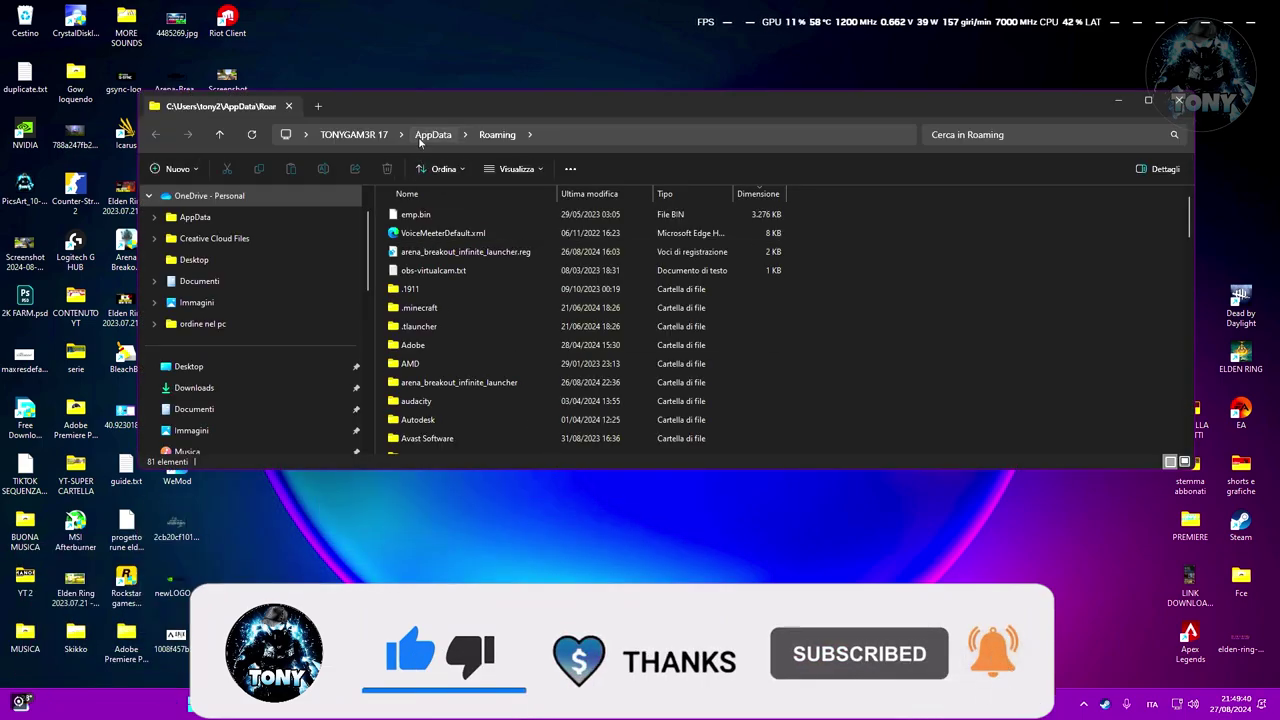
Locate and select the EpicGamesLauncher folder inside AppData\Local, and close the File Explorer window.
left_click(433, 134)
double_click(408, 220)
scroll(523, 315, "down", 10)
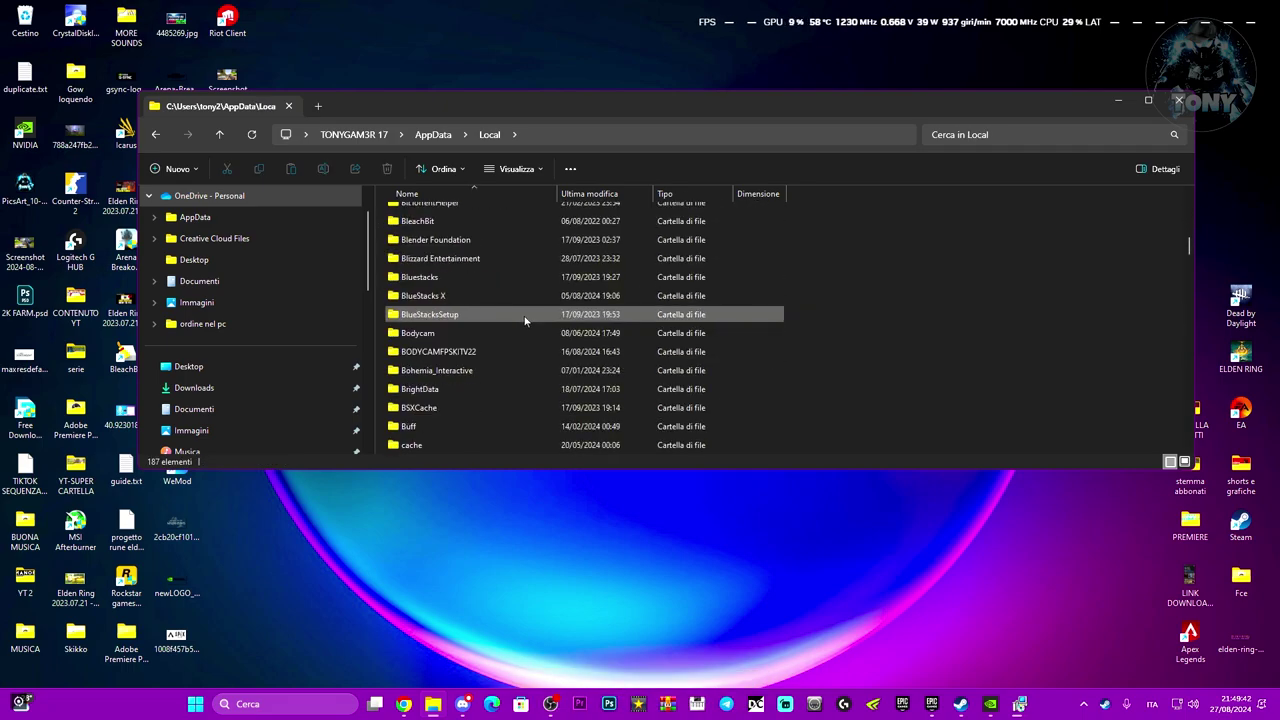
scroll(524, 320, "down", 6)
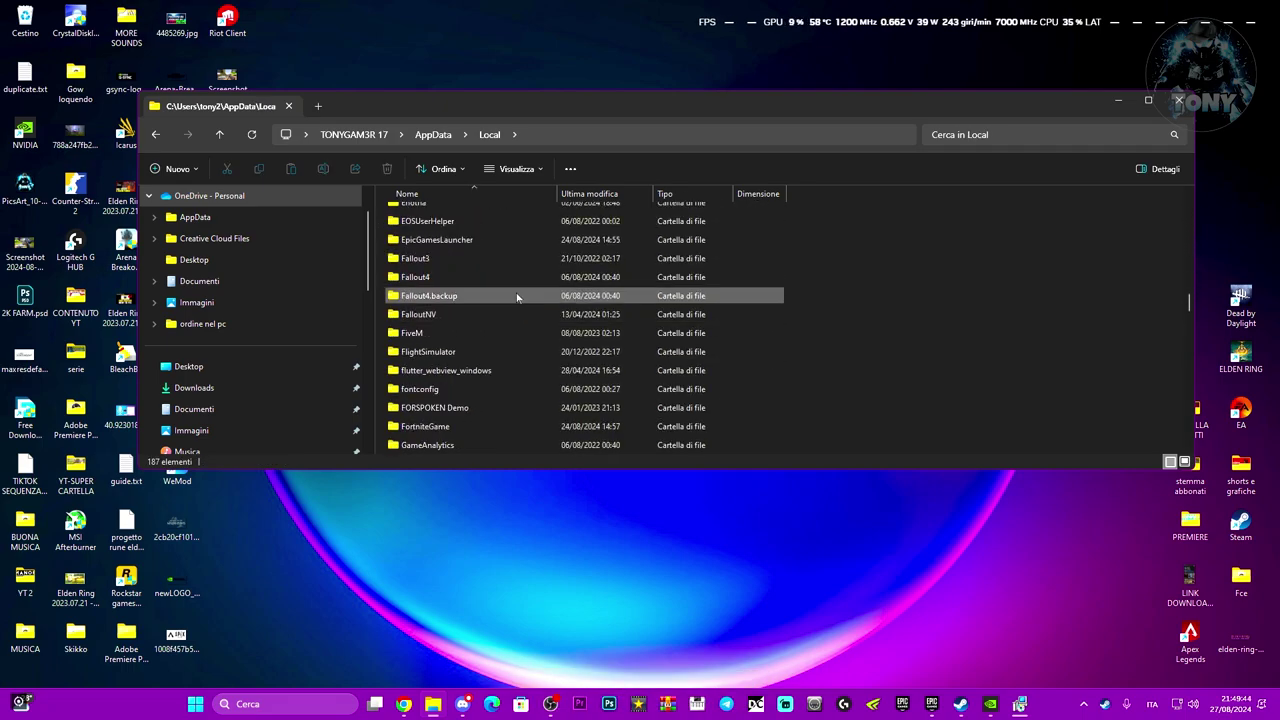
left_click(497, 241)
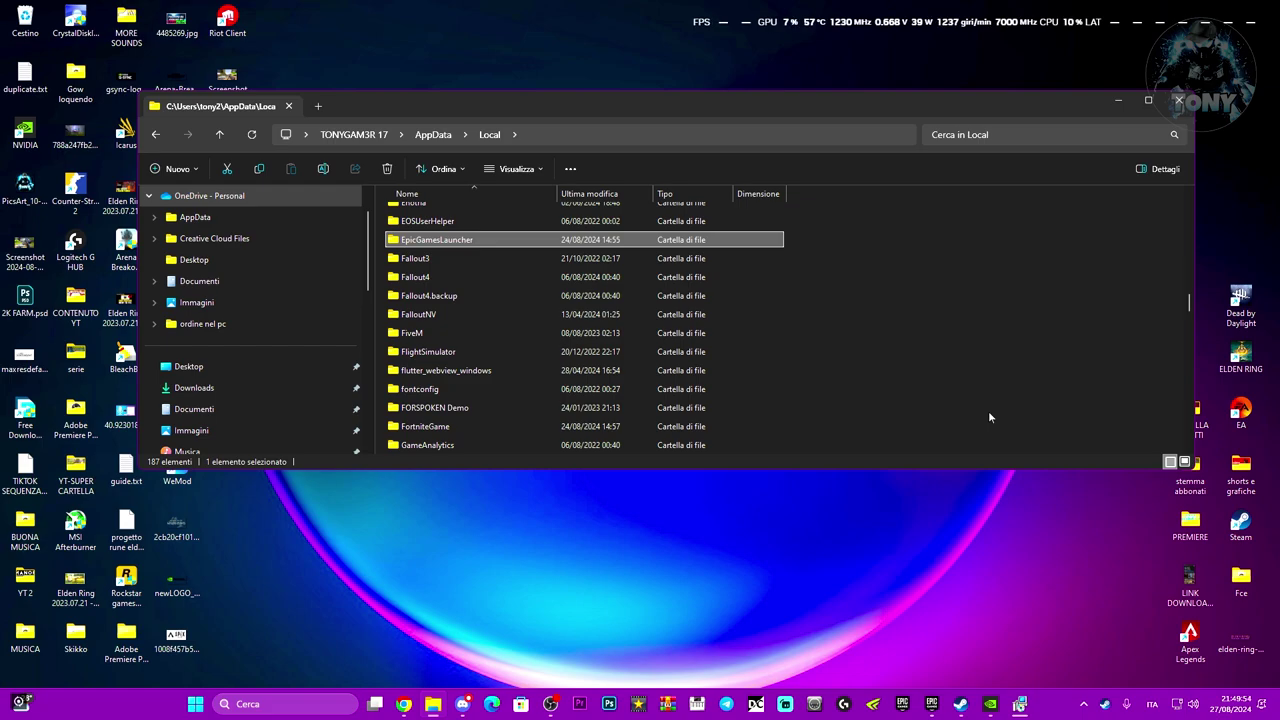
left_click(1180, 101)
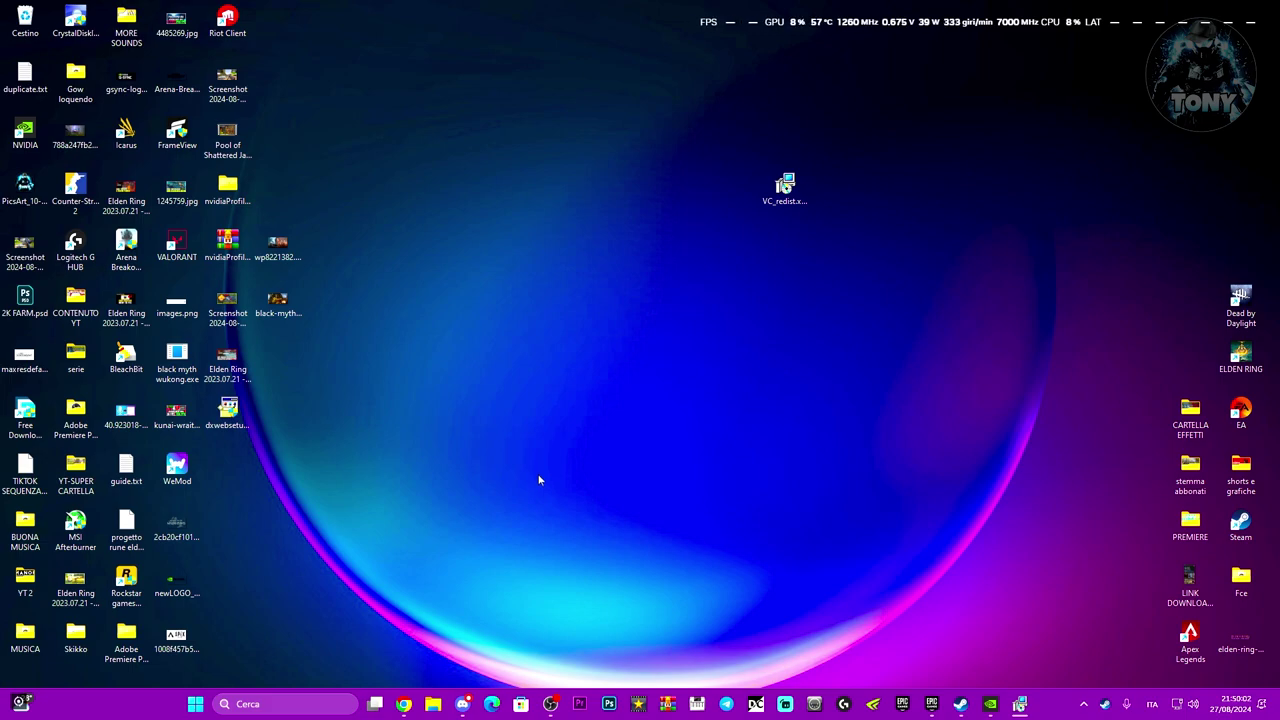
Search Windows for Pulizia disco and start Disk Cleanup for drive C:.
left_click(288, 708)
type("PULIzia disco")
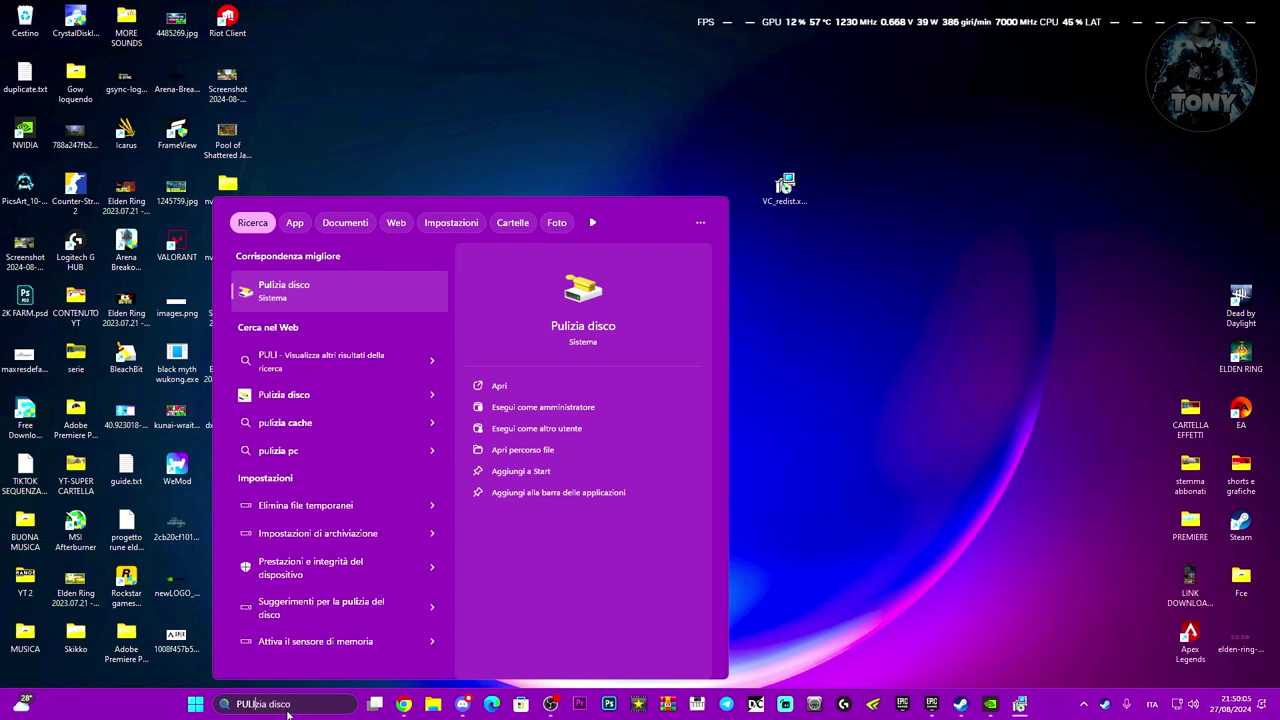
key("Return")
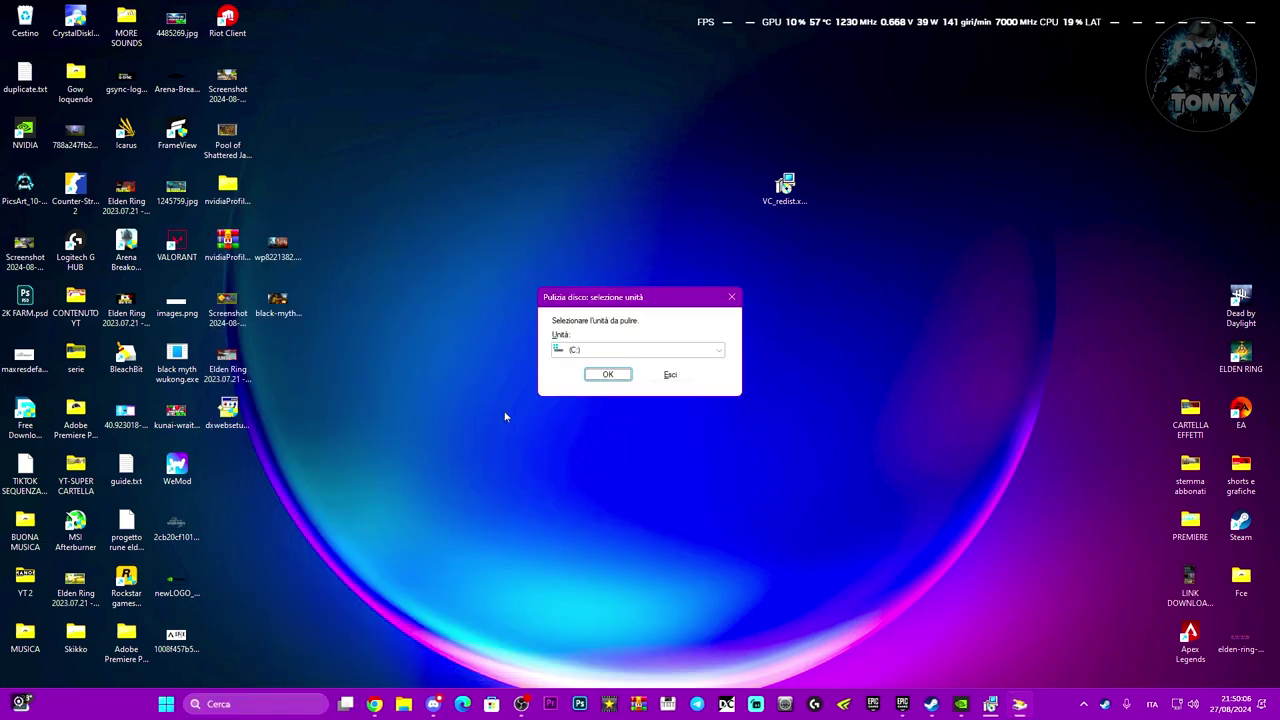
left_click(612, 375)
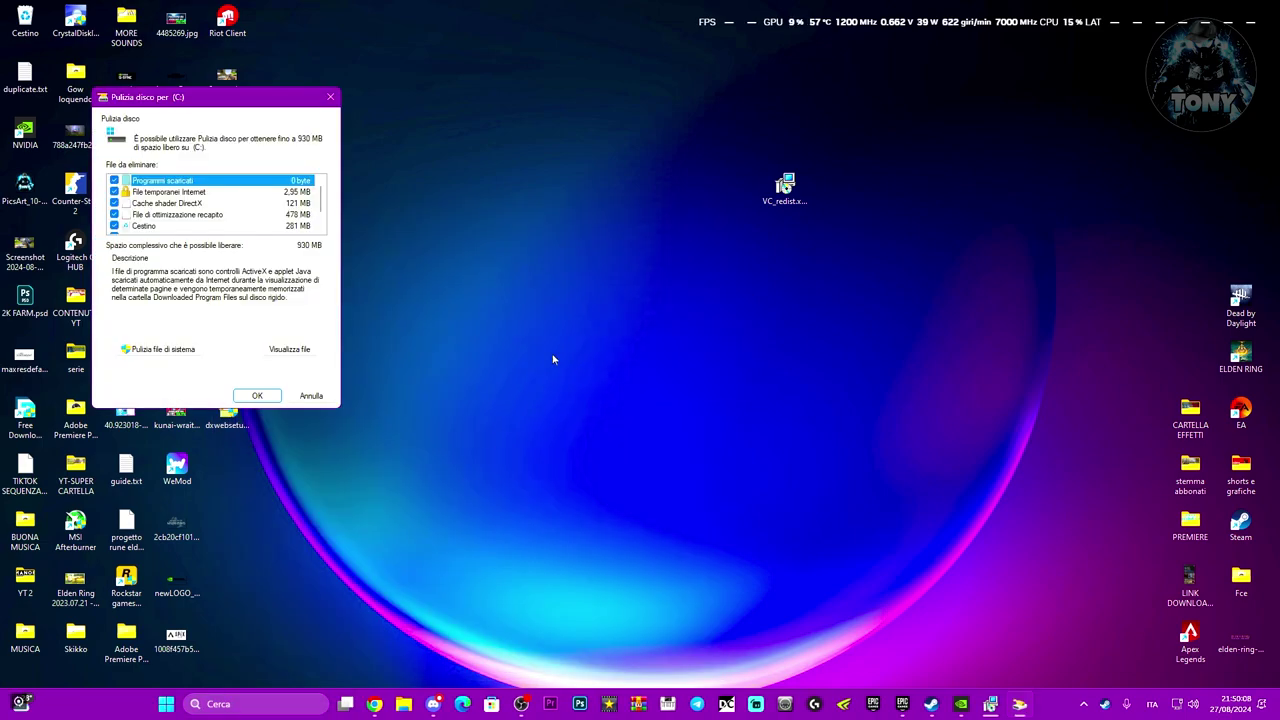
Examine the file categories selected for deletion in Disk Cleanup for C:, and leave without cleaning.
left_click_drag(230, 100, 556, 127)
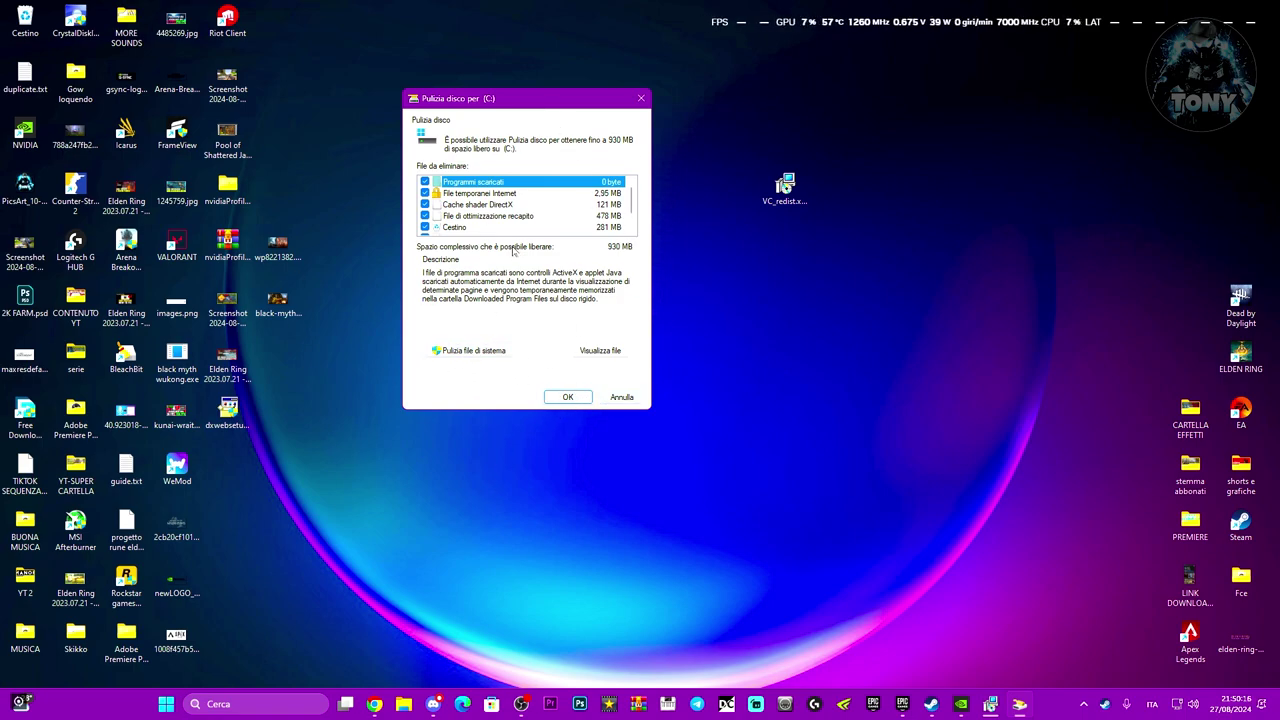
scroll(510, 204, "down", 1)
scroll(510, 204, "up", 1)
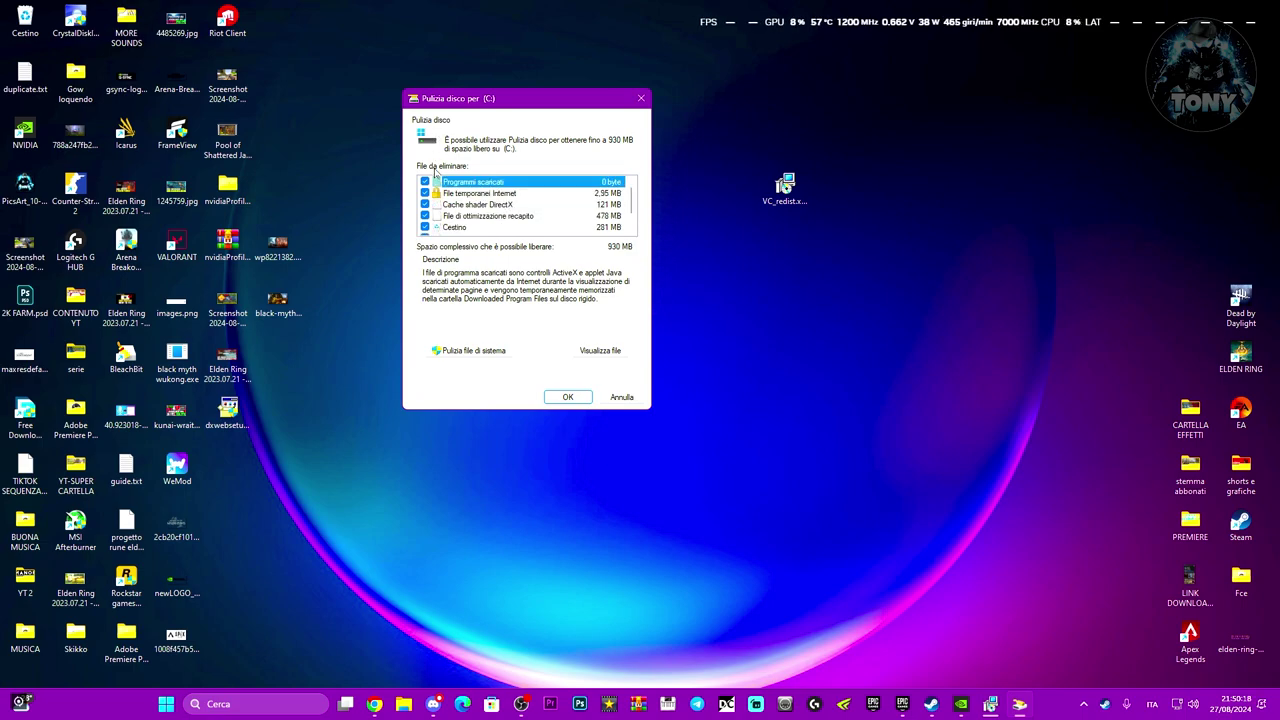
scroll(430, 204, "down", 1)
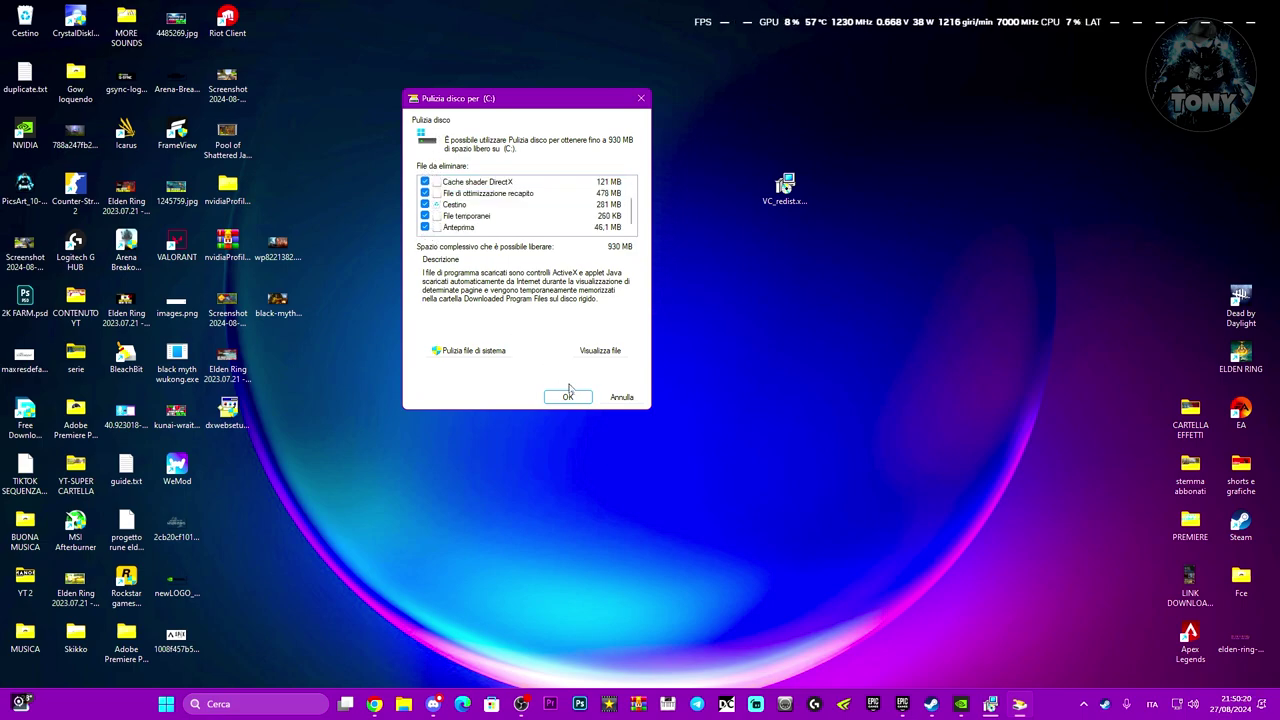
left_click(622, 397)
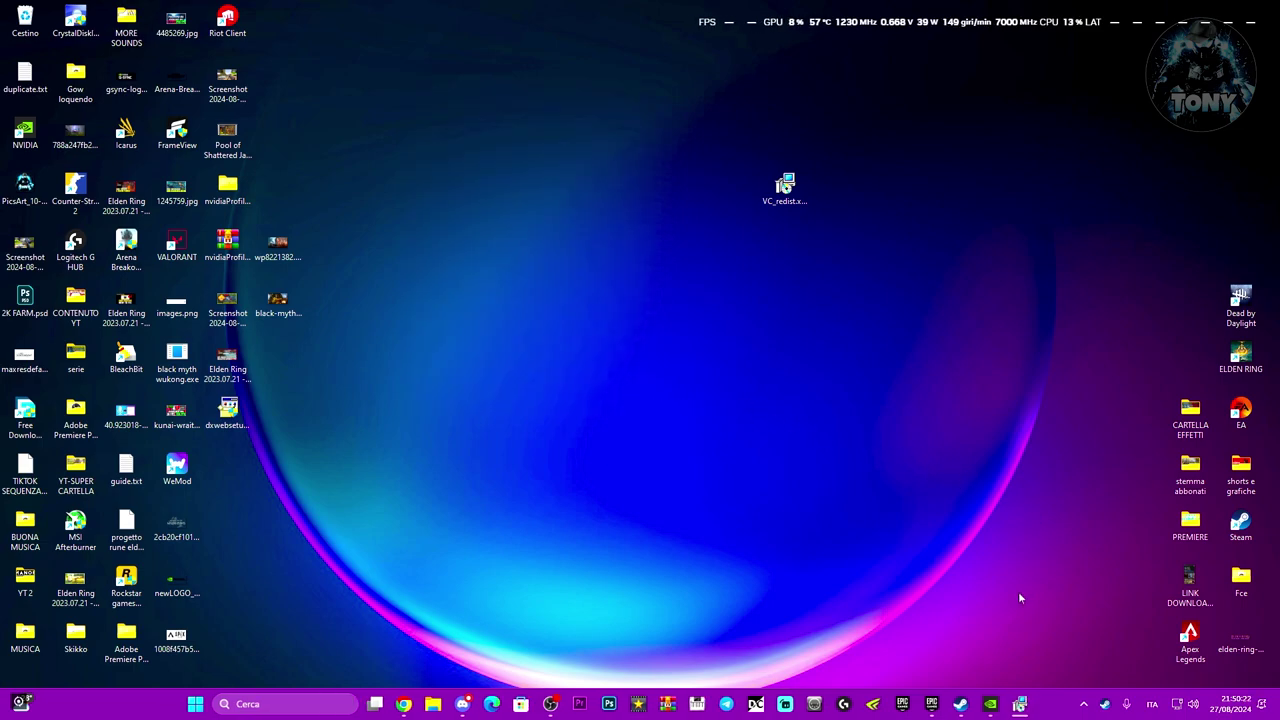
Bring back the Visual C++ Redistributable installer window and close it without restarting the computer.
left_click(1019, 704)
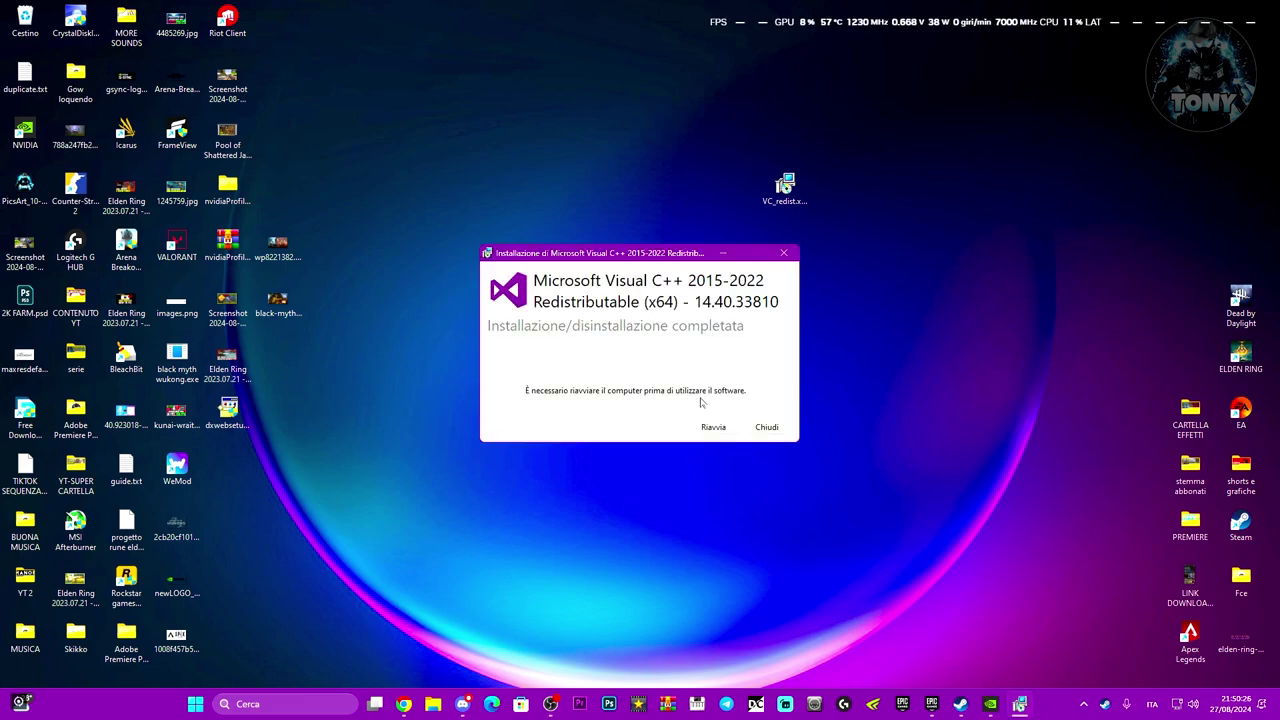
left_click(773, 430)
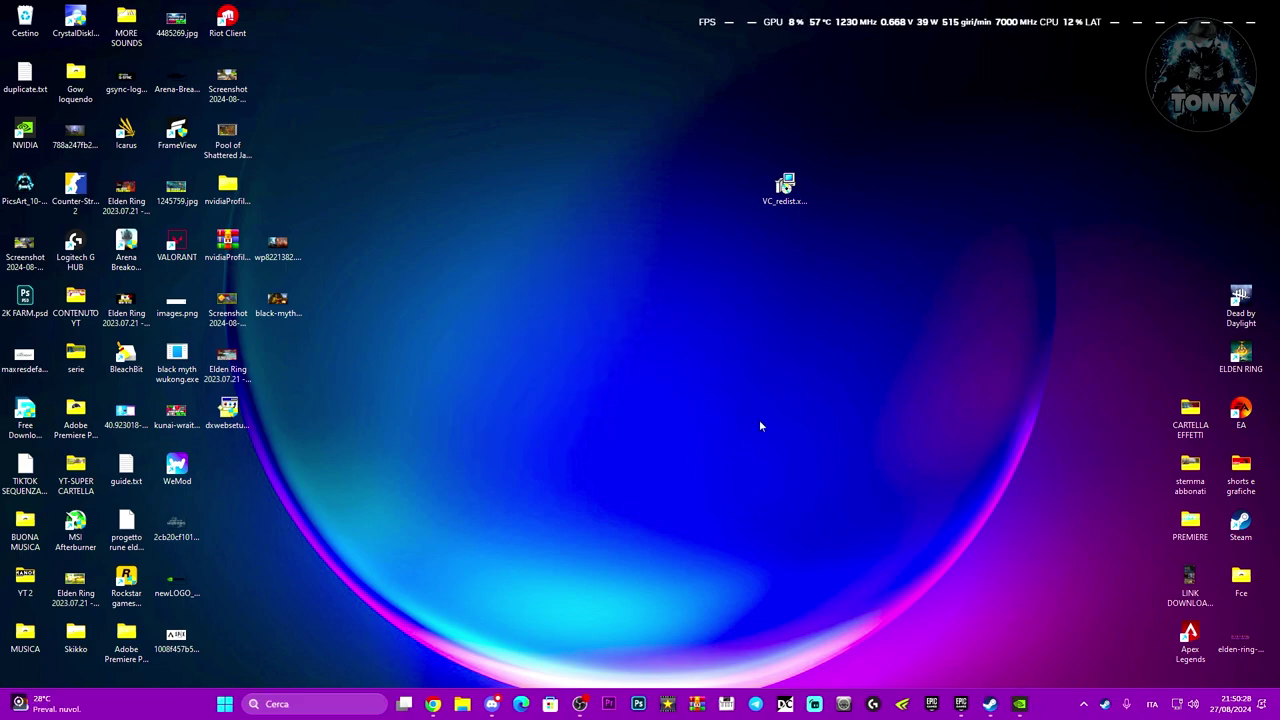